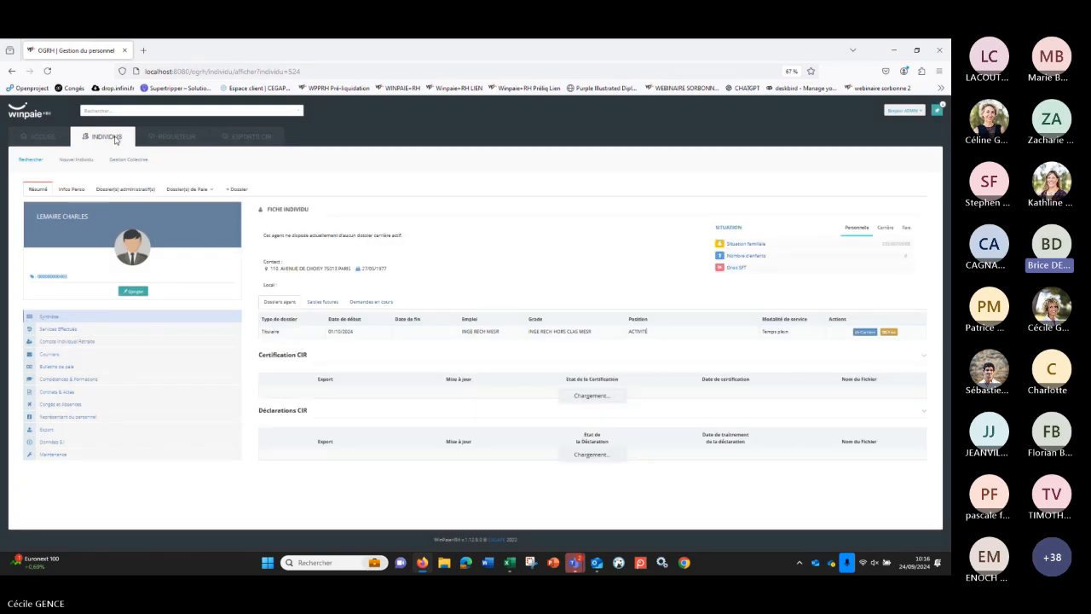
Step: Open Gestion Indemnitaire in the agent's administrative file and start a new request under Autres Primes et Indemnités
{"action": "left_click", "coordinate": [130, 190]}
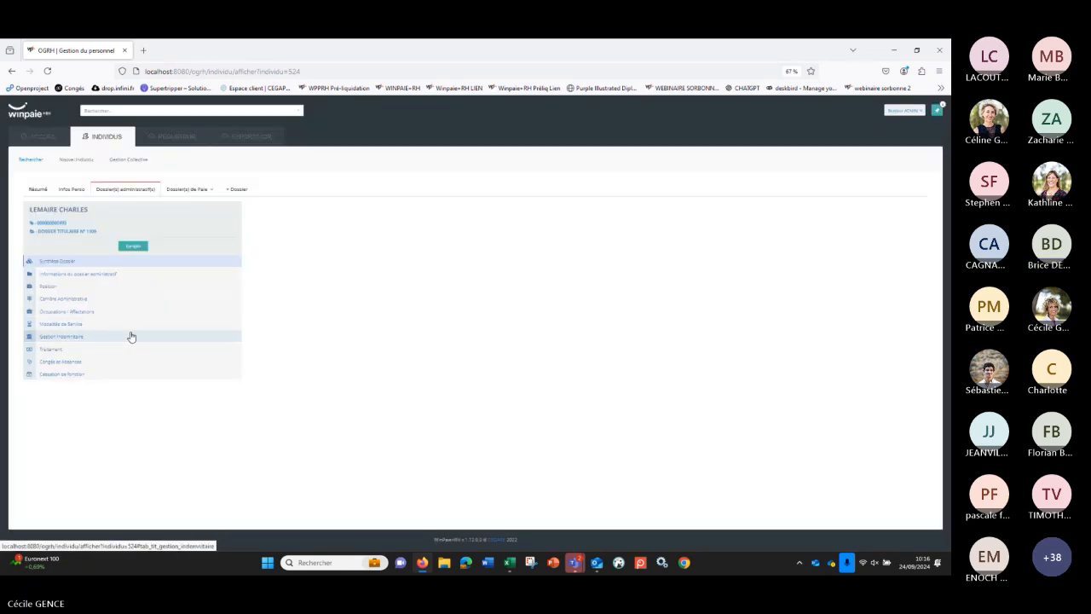
{"action": "left_click", "coordinate": [137, 337]}
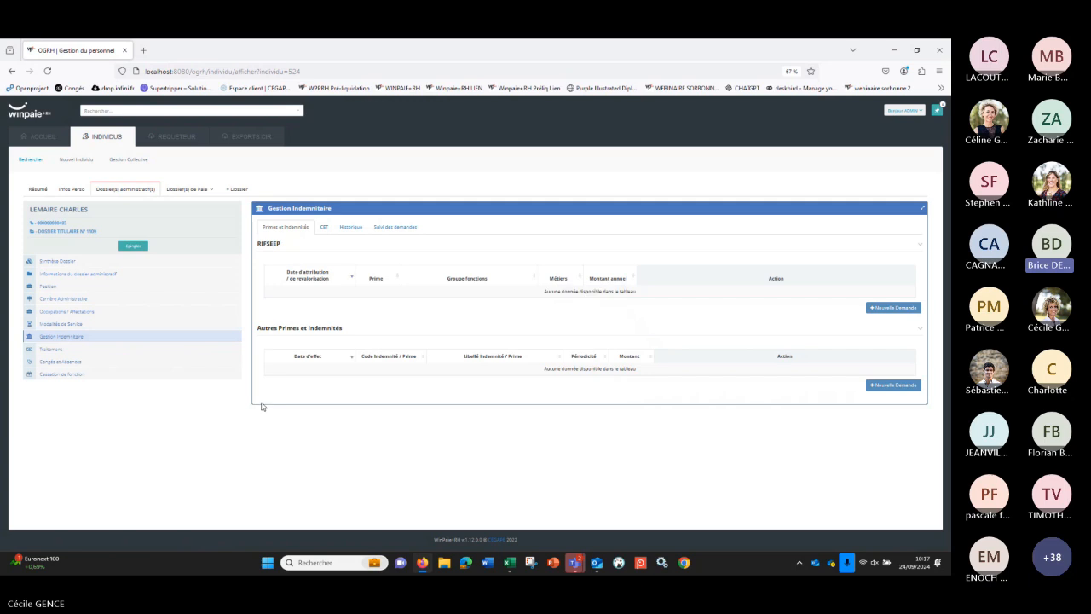
{"action": "left_click", "coordinate": [895, 386]}
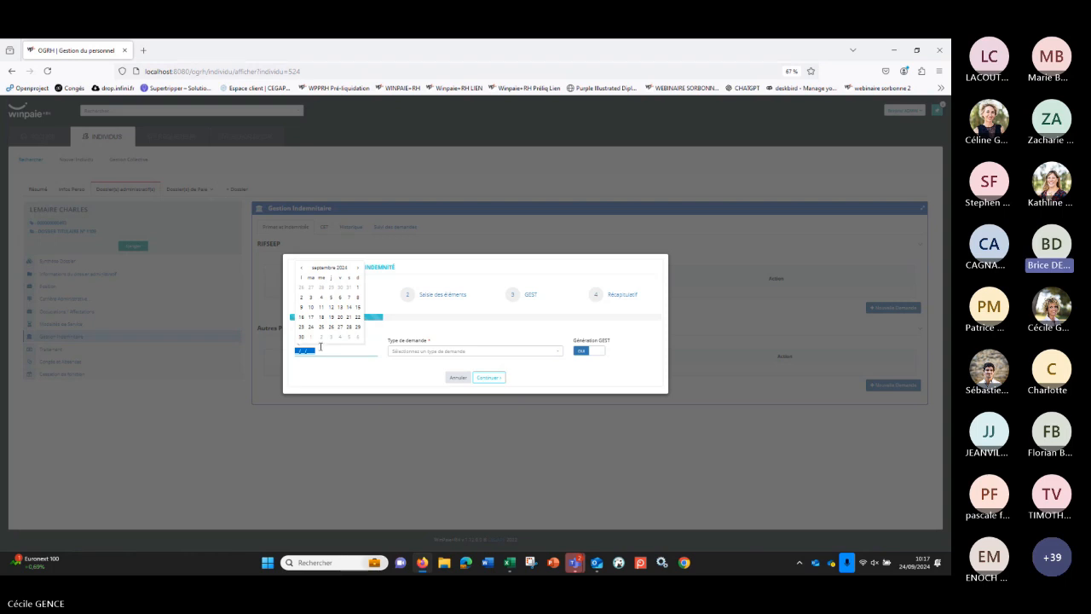
Step: Set the request date to 01/10/2024 and the request type to Autres Primes et Indemnité - BIATSS, and continue to the element entry
{"action": "left_click", "coordinate": [297, 351]}
{"action": "key", "text": "Down"}
{"action": "key", "text": "Left"}
{"action": "key", "text": "Right"}
{"action": "key", "text": "Down"}
{"action": "key", "text": "Left"}
{"action": "key", "text": "BackSpace"}
{"action": "type", "text": "01/10/2"}
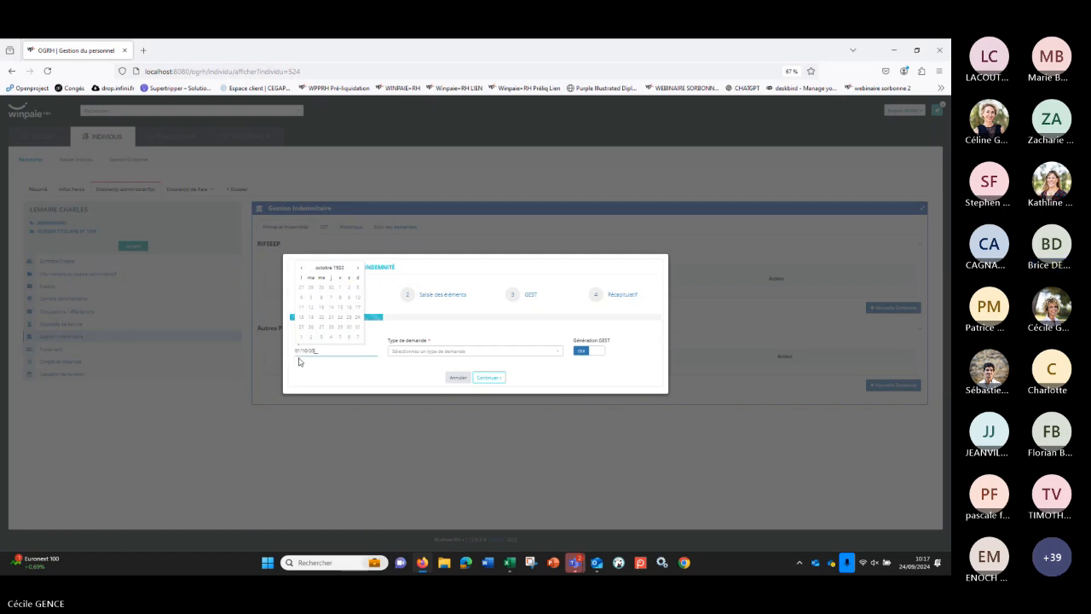
{"action": "type", "text": "024"}
{"action": "left_click", "coordinate": [401, 357]}
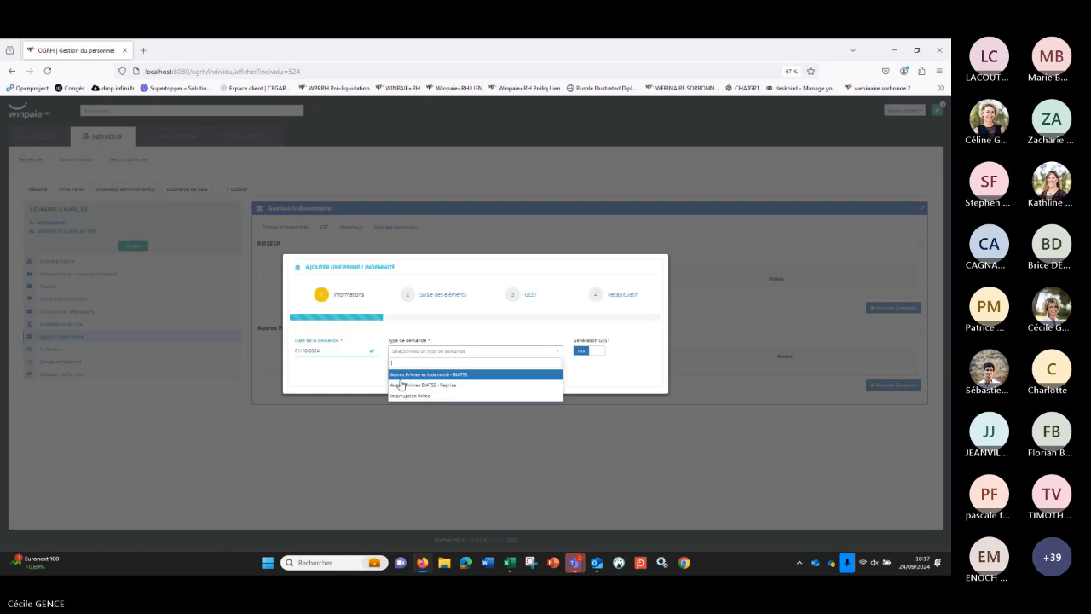
{"action": "left_click", "coordinate": [399, 376]}
{"action": "left_click", "coordinate": [498, 379]}
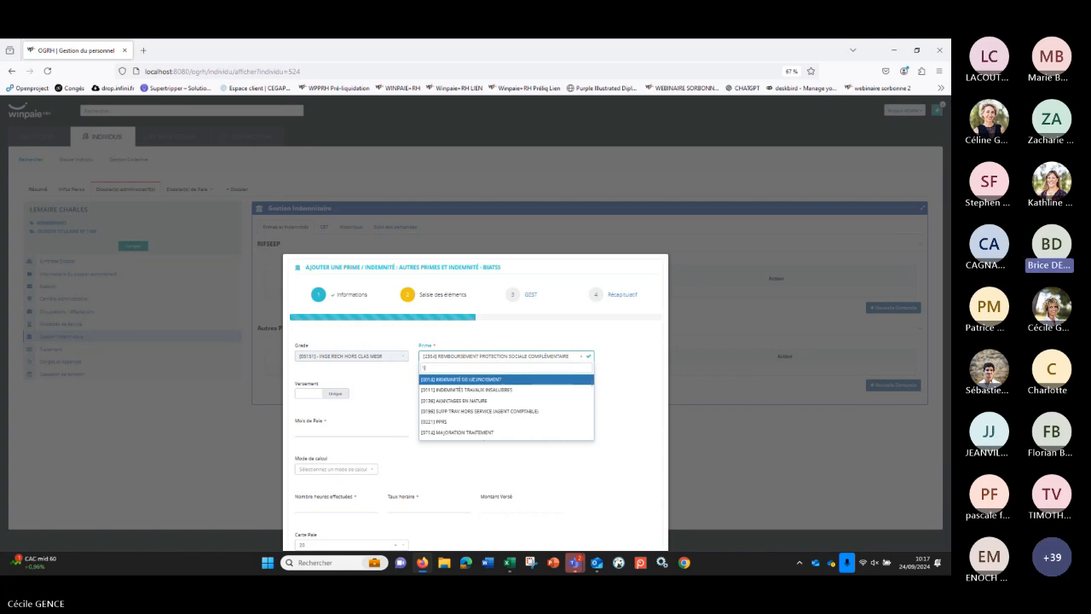
Step: Select the prime AVANTAGES EN NATURE NOURRITURE using code prefix 140 and set its Date d'effet to 01/10/2024
{"action": "type", "text": "1405"}
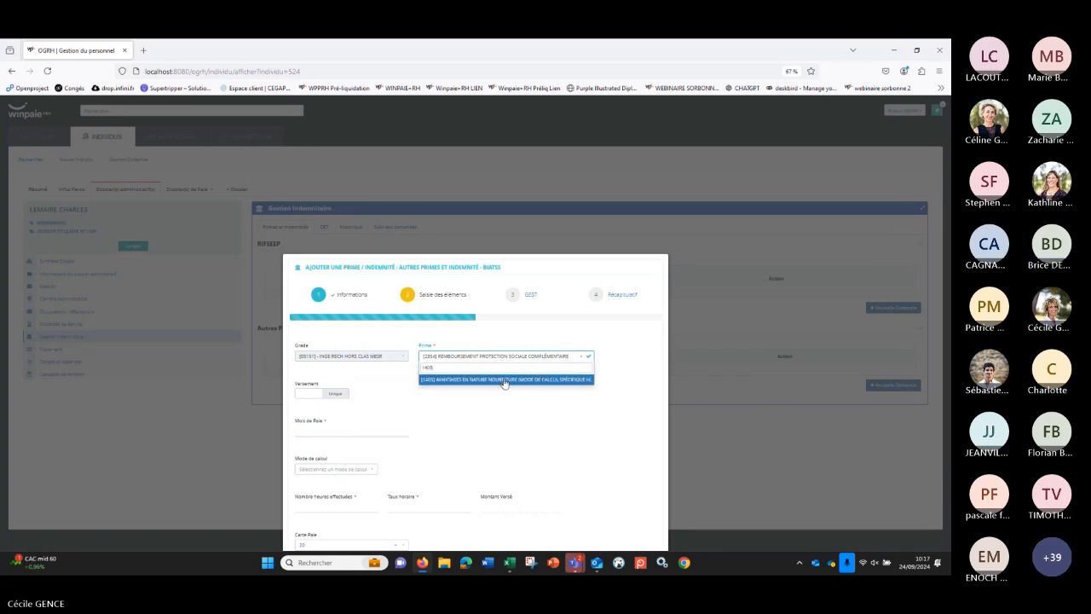
{"action": "left_click", "coordinate": [504, 379]}
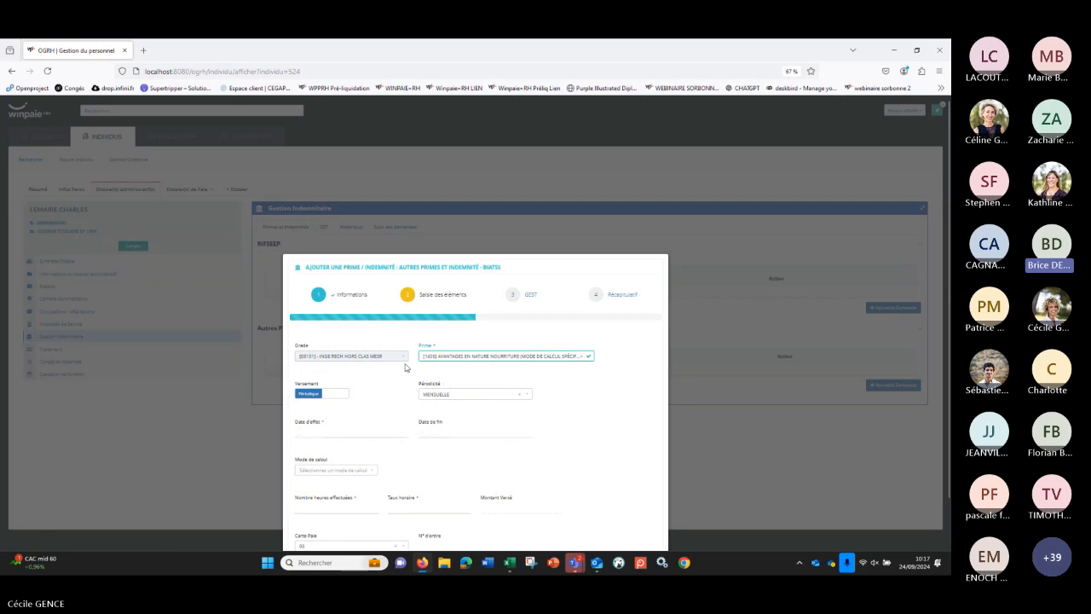
{"action": "left_click", "coordinate": [317, 431]}
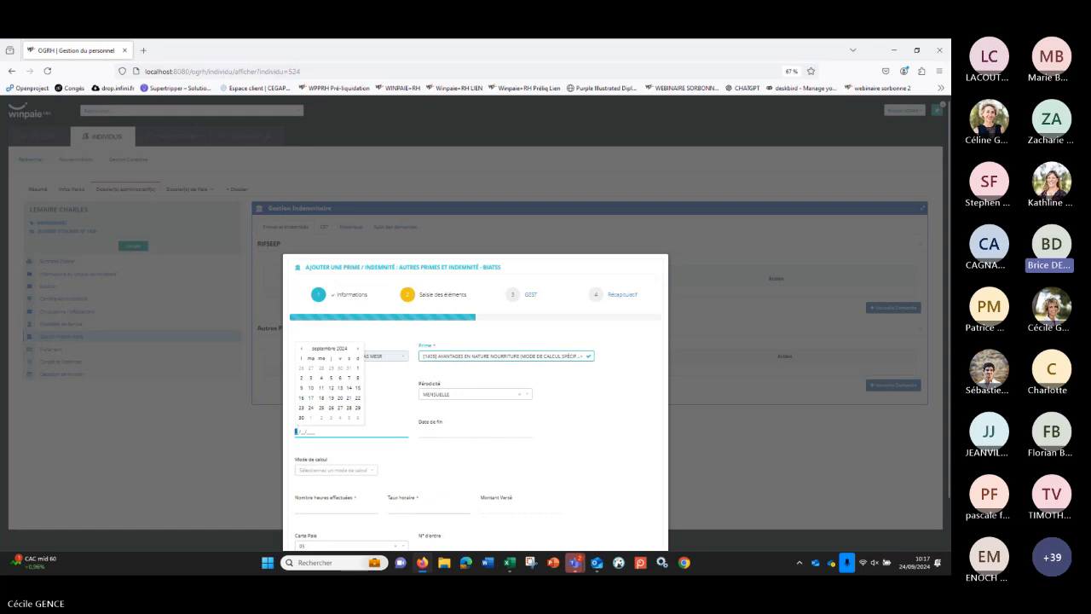
{"action": "type", "text": "01/"}
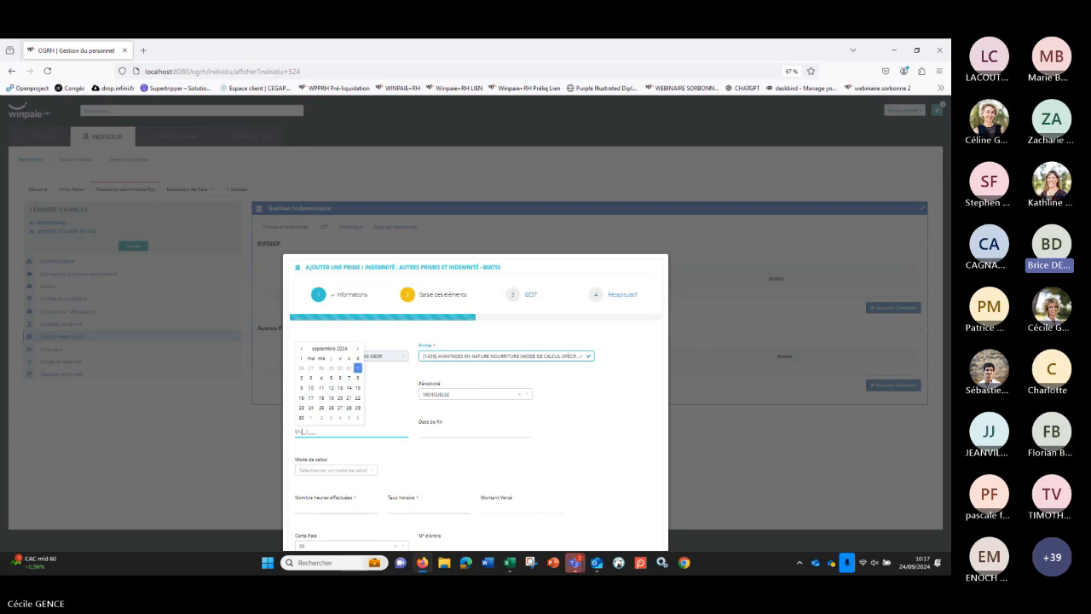
{"action": "type", "text": "10/2024"}
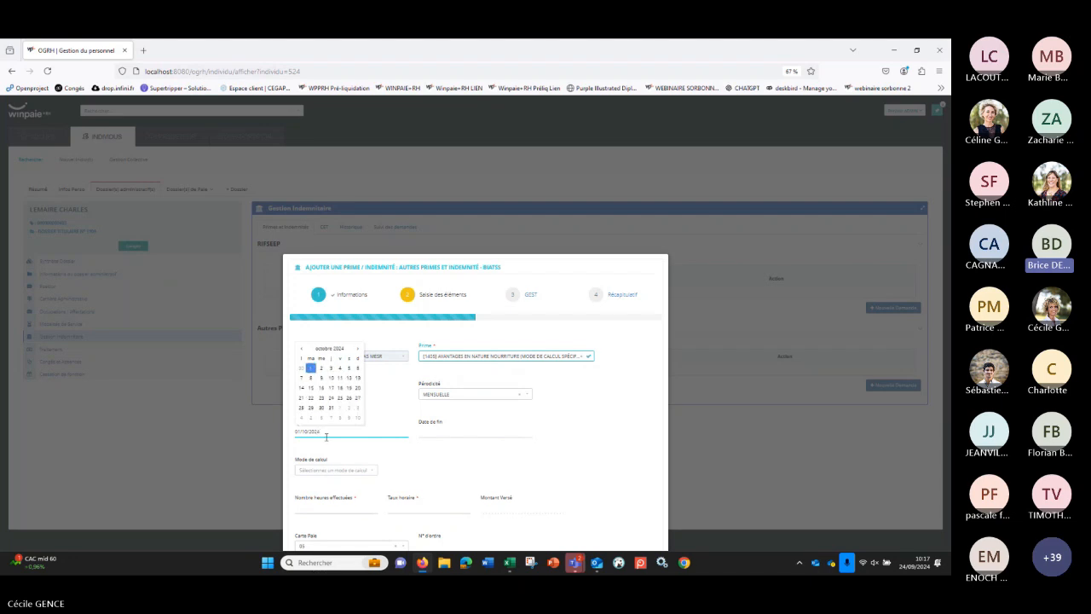
{"action": "left_click", "coordinate": [410, 460]}
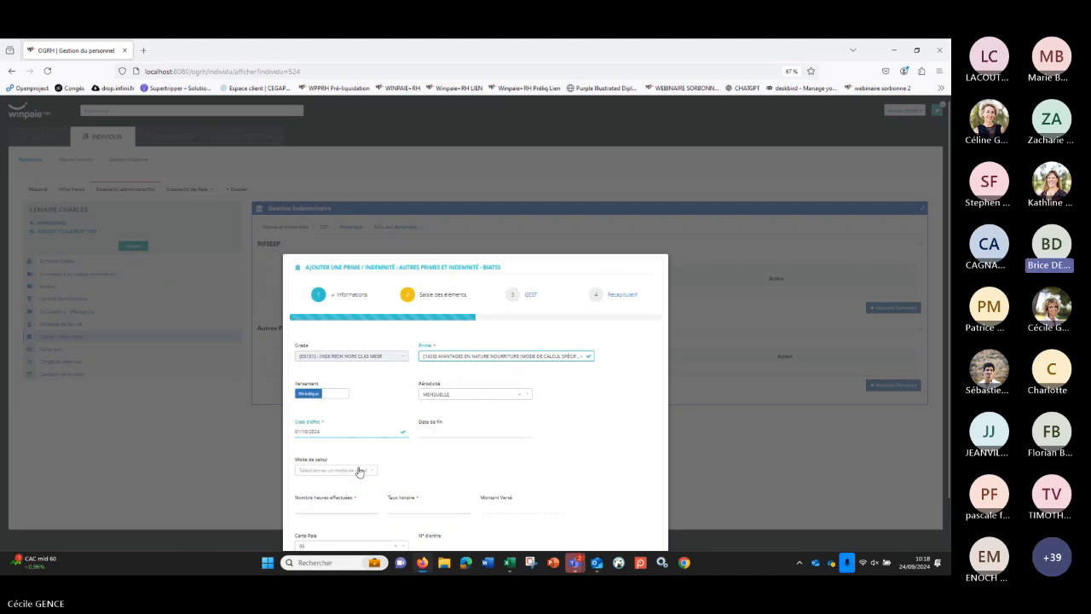
Step: Examine the available calculation modes for the prime, from the precalculated amount through to the PSC modes
{"action": "left_click", "coordinate": [359, 473]}
{"action": "left_click", "coordinate": [381, 473]}
{"action": "left_click", "coordinate": [367, 471]}
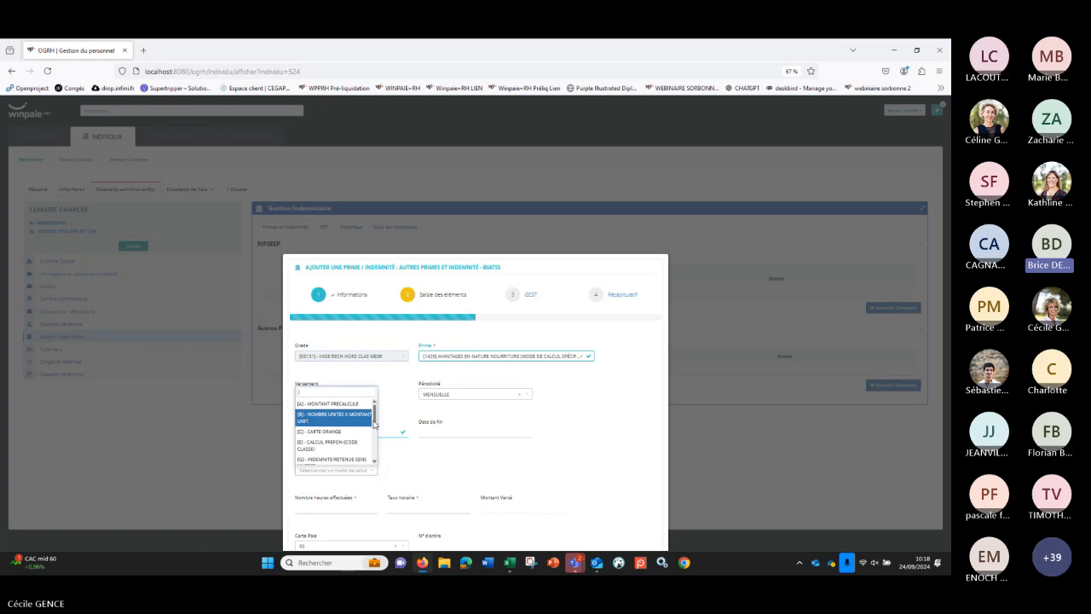
{"action": "left_click_drag", "start_coordinate": [374, 421], "coordinate": [376, 424]}
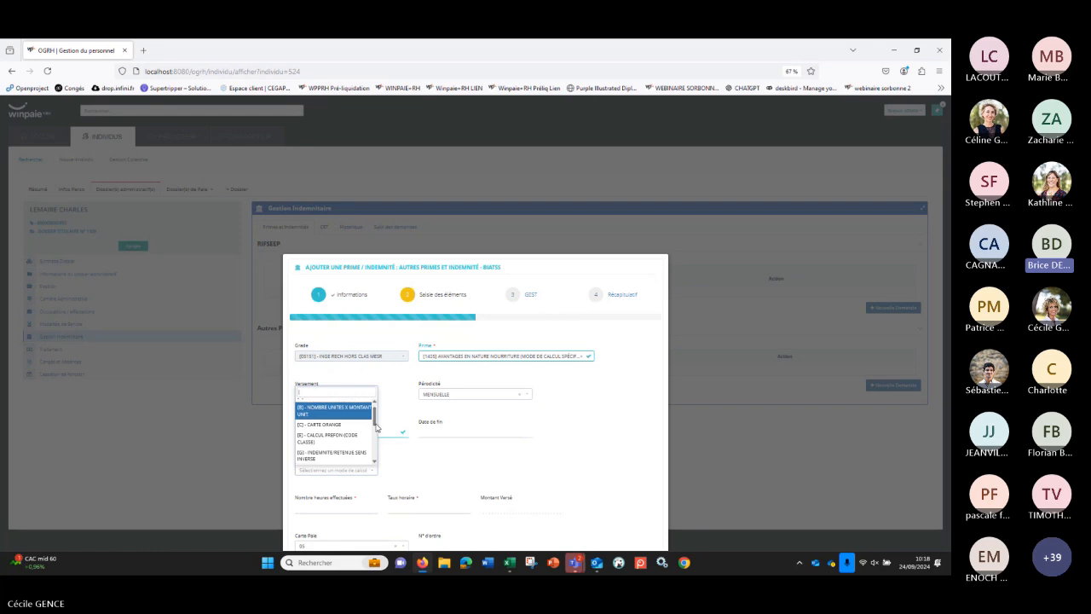
{"action": "left_click_drag", "start_coordinate": [376, 427], "coordinate": [377, 429]}
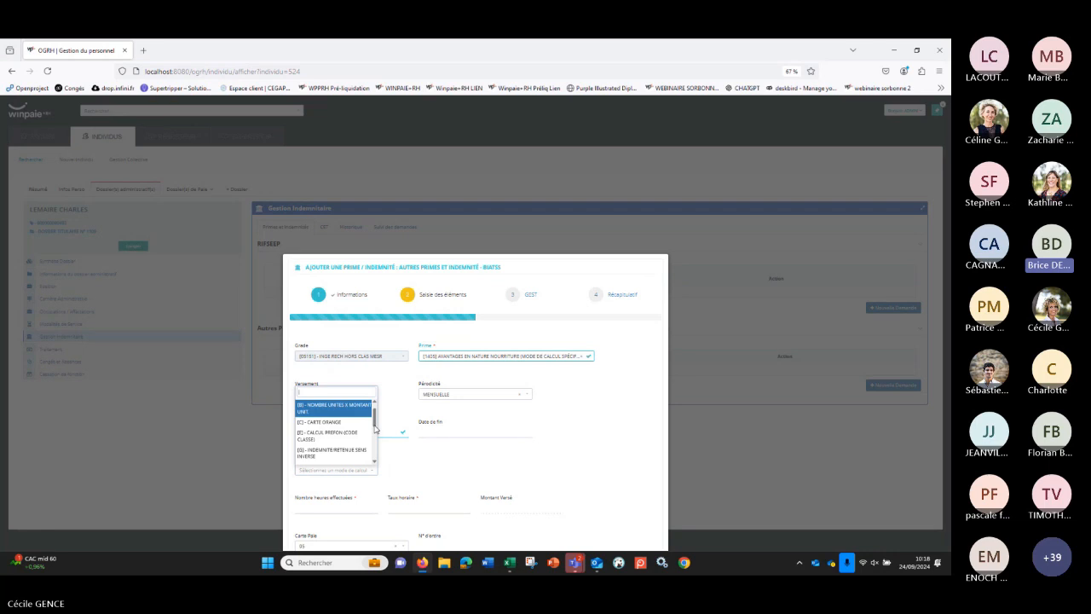
{"action": "left_click_drag", "start_coordinate": [375, 425], "coordinate": [377, 432]}
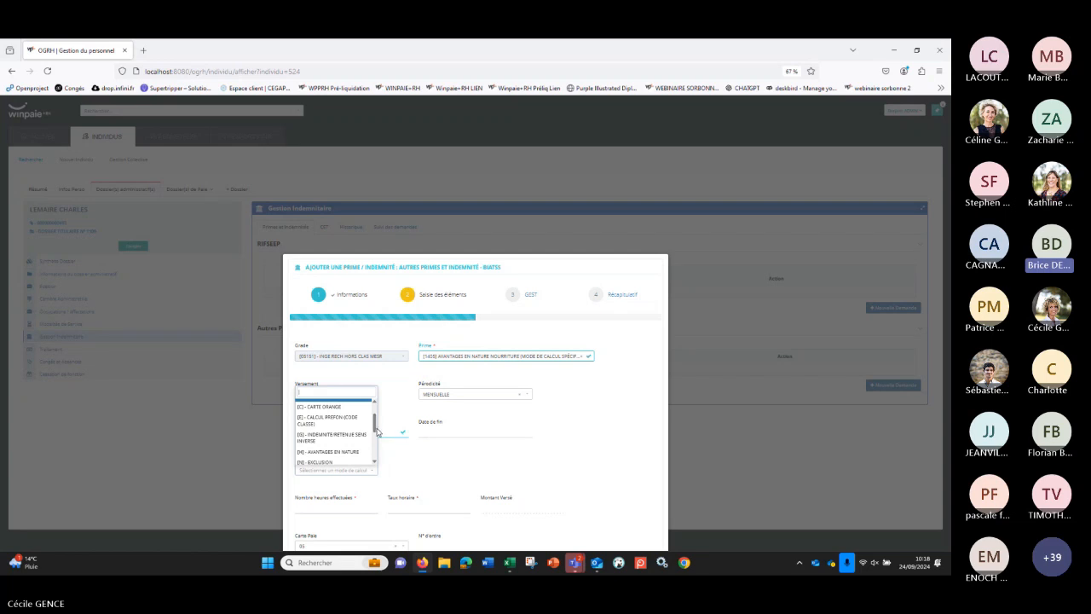
{"action": "left_click_drag", "start_coordinate": [376, 432], "coordinate": [378, 437]}
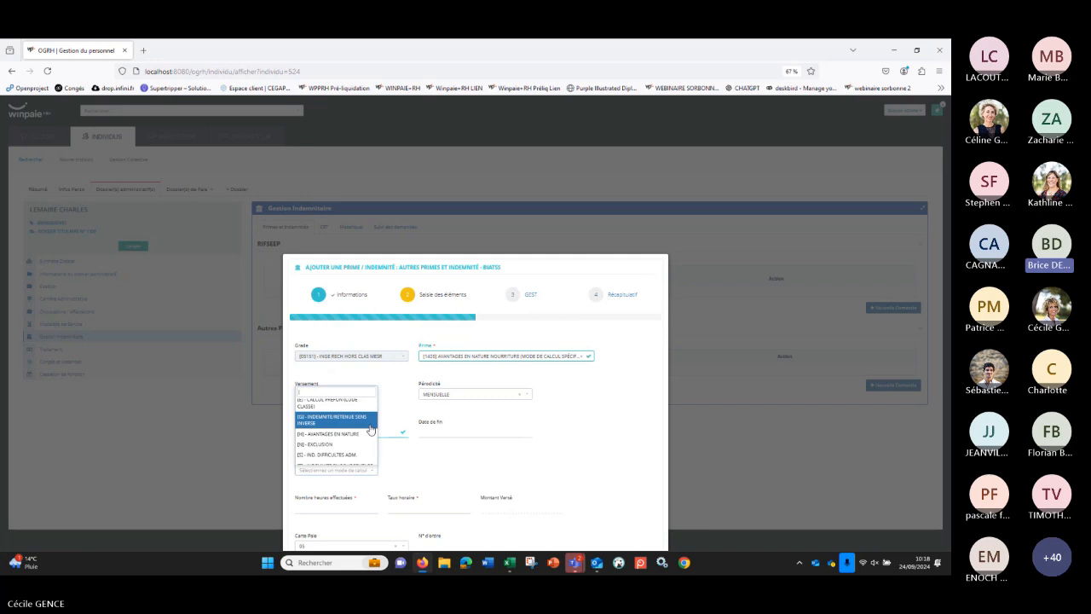
{"action": "left_click_drag", "start_coordinate": [376, 432], "coordinate": [376, 434]}
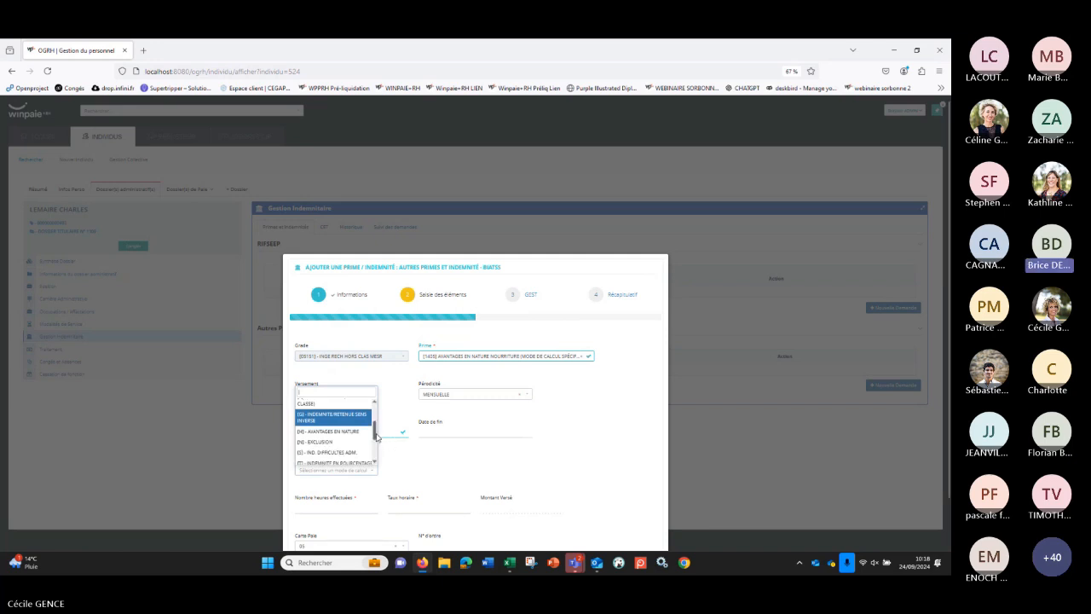
{"action": "scroll", "coordinate": [376, 436], "scroll_direction": "down", "scroll_amount": 1}
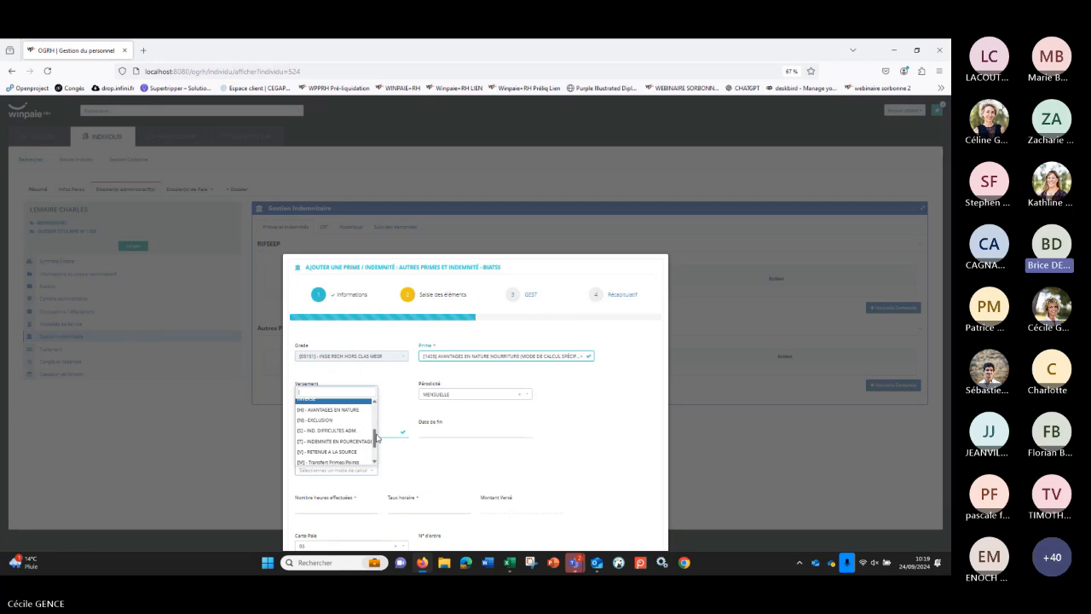
{"action": "scroll", "coordinate": [376, 437], "scroll_direction": "down", "scroll_amount": 1}
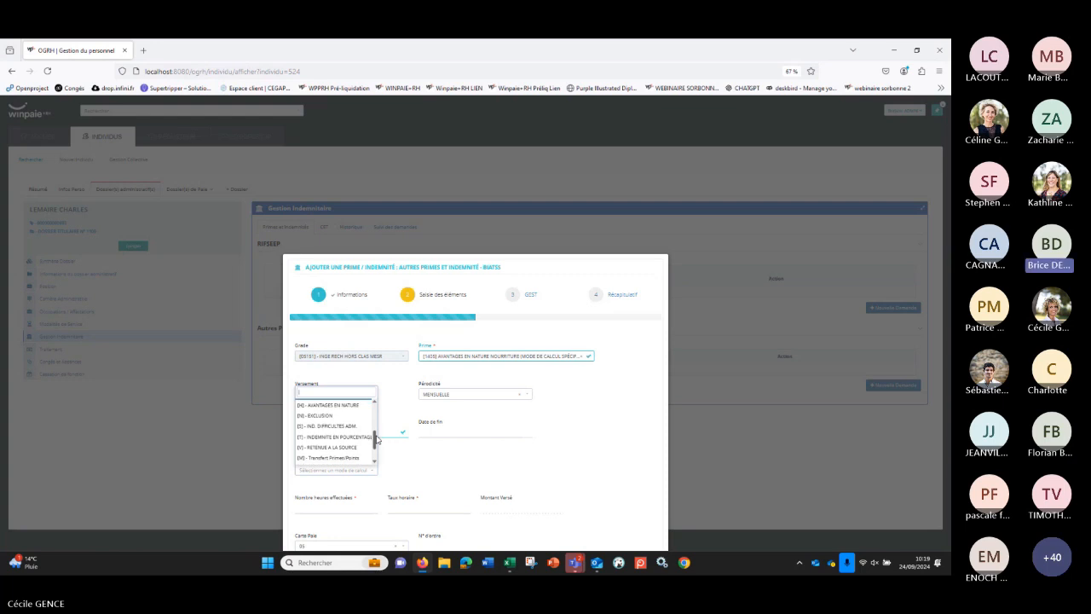
{"action": "scroll", "coordinate": [379, 439], "scroll_direction": "down", "scroll_amount": 1}
{"action": "scroll", "coordinate": [380, 439], "scroll_direction": "up", "scroll_amount": 1}
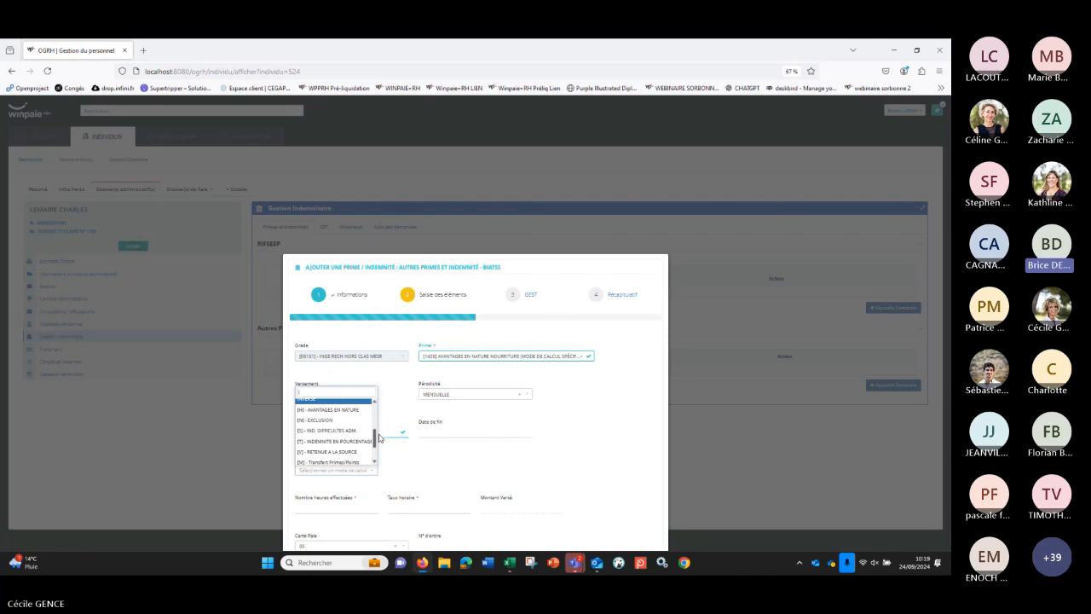
{"action": "scroll", "coordinate": [380, 438], "scroll_direction": "down", "scroll_amount": 1}
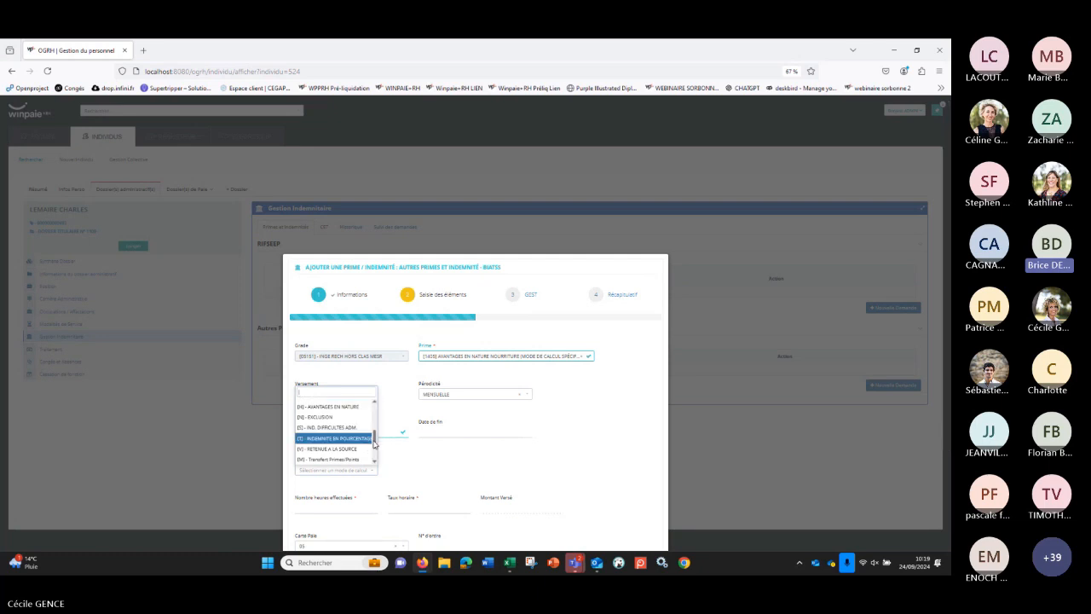
{"action": "scroll", "coordinate": [373, 443], "scroll_direction": "down", "scroll_amount": 1}
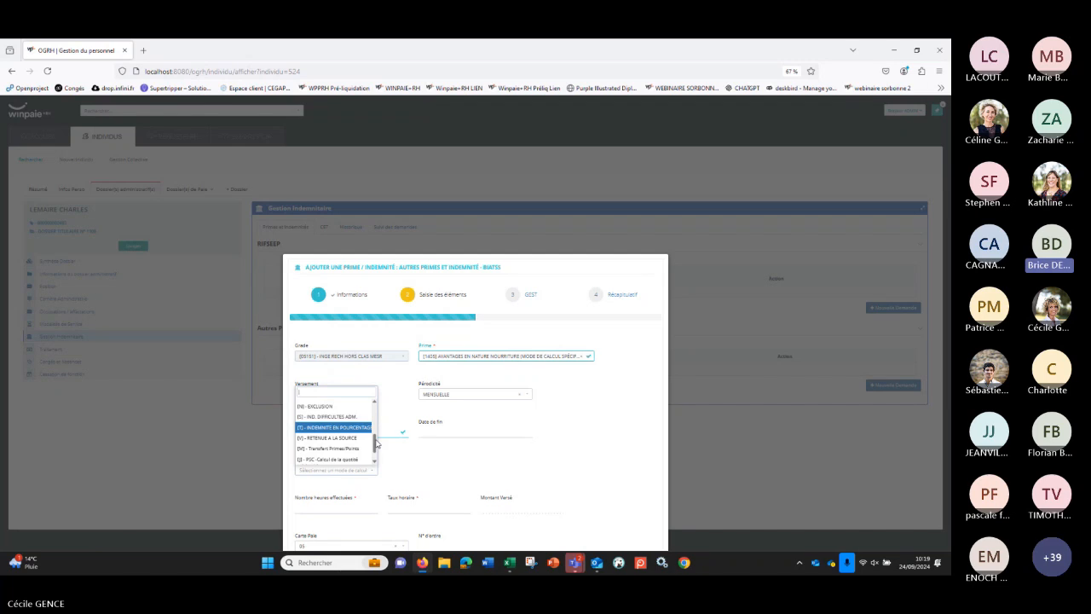
{"action": "scroll", "coordinate": [376, 446], "scroll_direction": "down", "scroll_amount": 1}
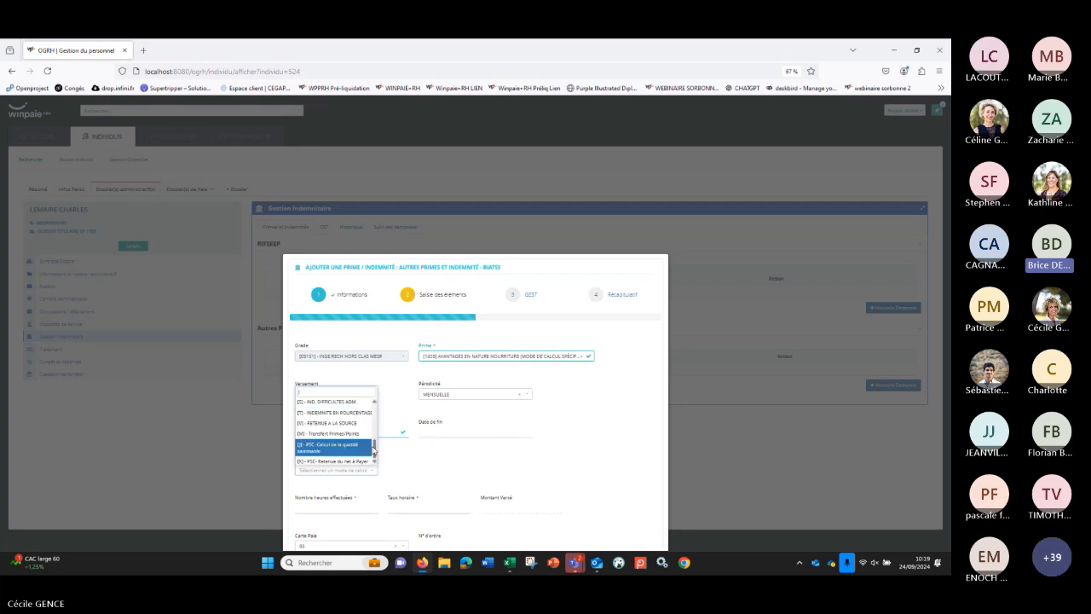
{"action": "left_click_drag", "start_coordinate": [373, 451], "coordinate": [374, 458]}
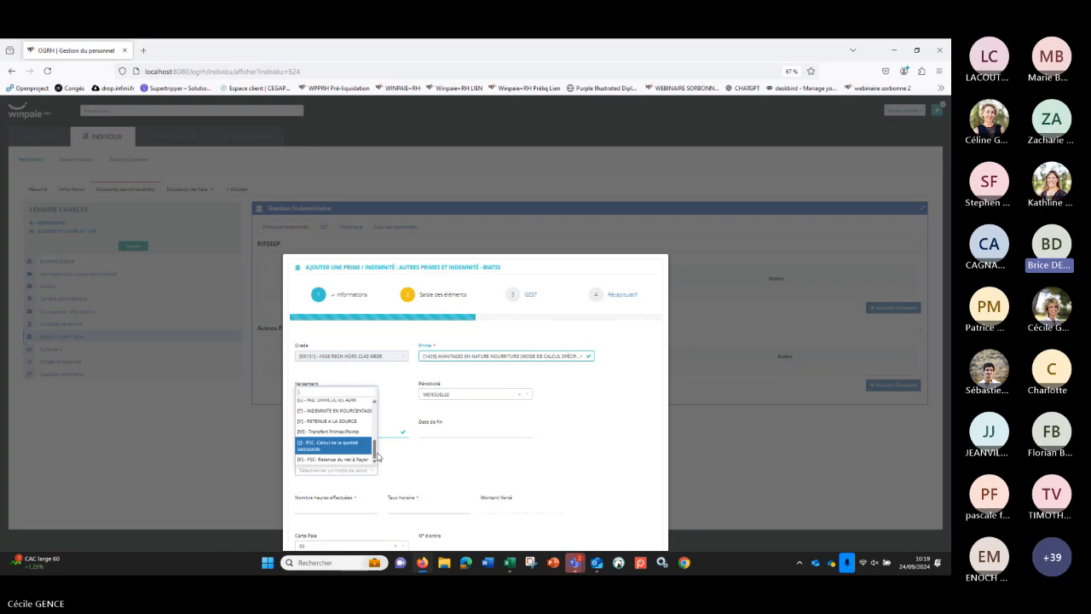
{"action": "left_click", "coordinate": [404, 470]}
Step: Set the calculation mode to [H] - AVANTAGES EN NATURE and the Montant Versé to 160
{"action": "left_click", "coordinate": [358, 471]}
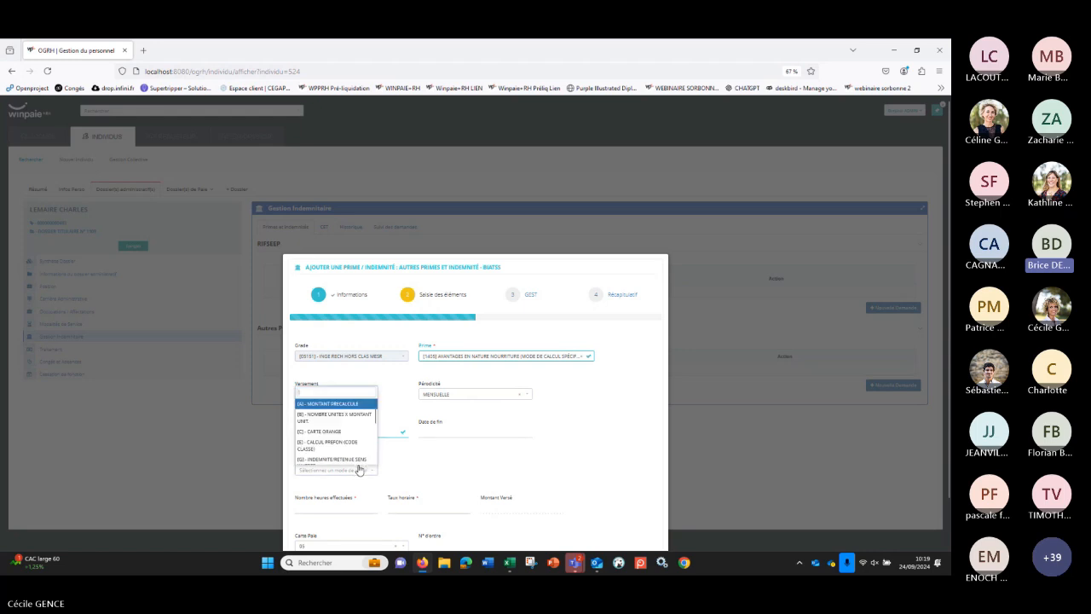
{"action": "type", "text": "h"}
{"action": "left_click", "coordinate": [331, 460]}
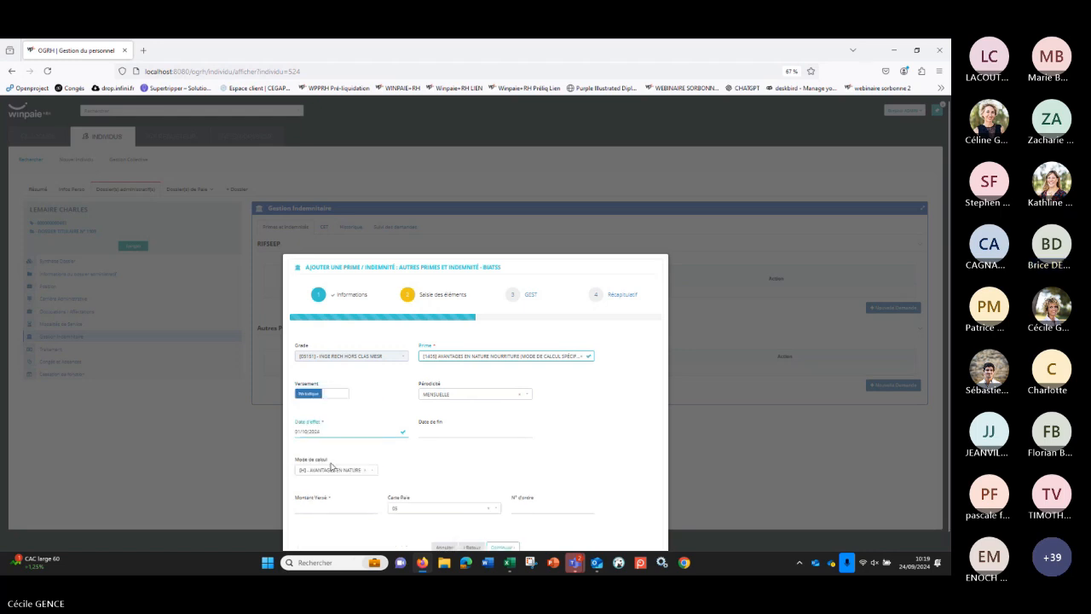
{"action": "left_click", "coordinate": [347, 506]}
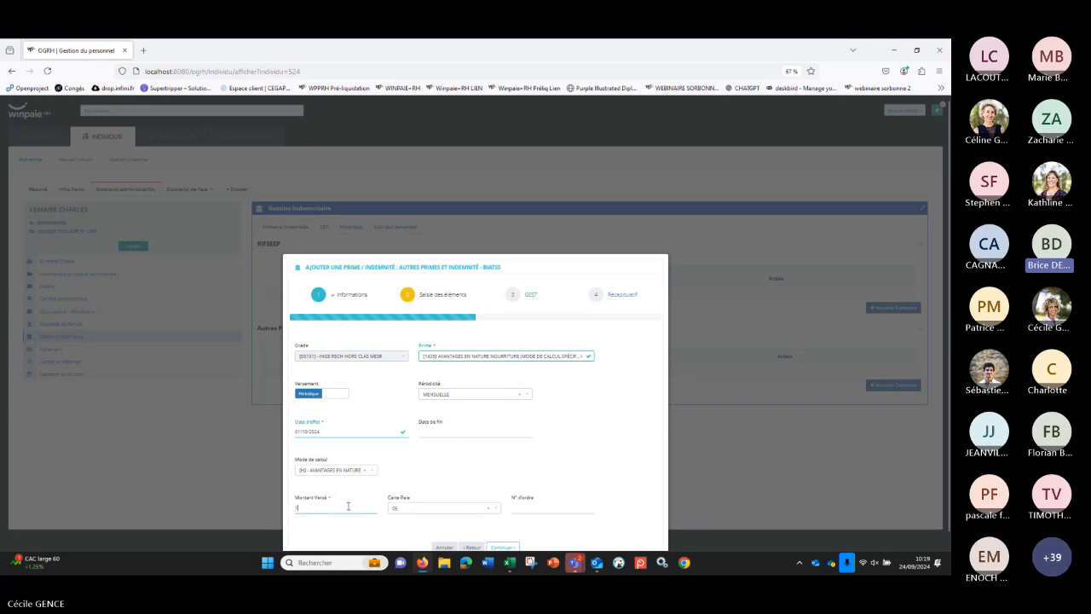
{"action": "type", "text": "60"}
Step: Try Carte Paie 22 for the prime and restore Carte Paie 05
{"action": "left_click", "coordinate": [423, 509]}
{"action": "left_click", "coordinate": [423, 498]}
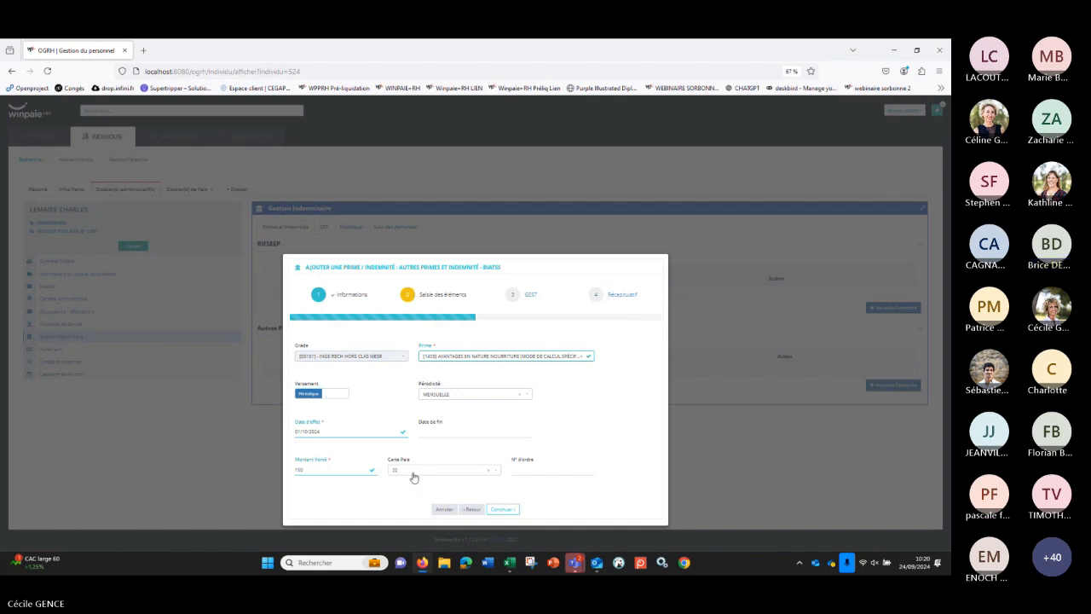
{"action": "left_click", "coordinate": [415, 471]}
{"action": "left_click", "coordinate": [398, 448]}
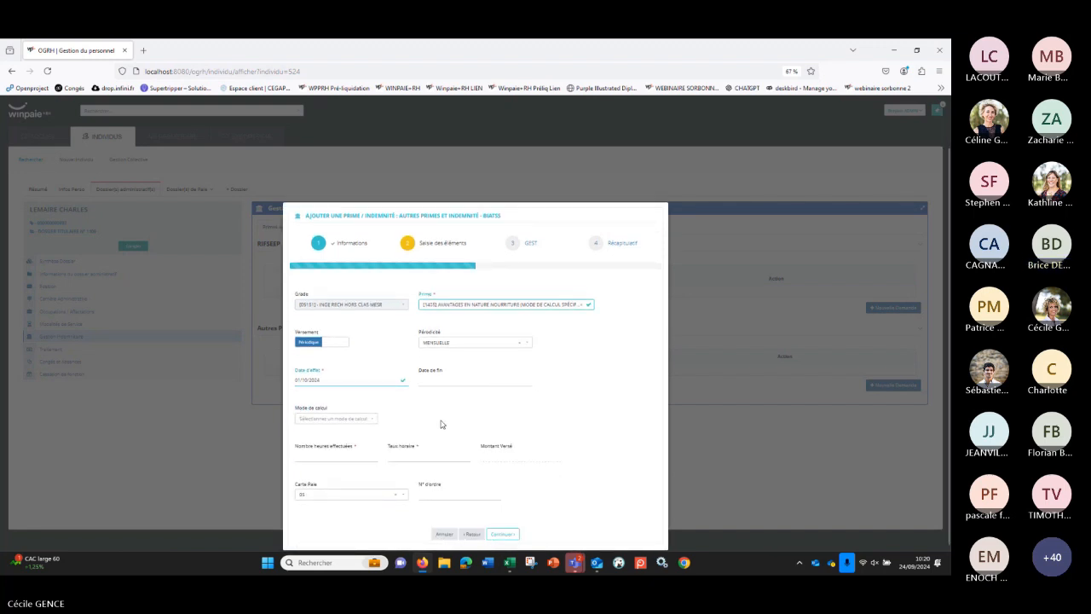
Step: Switch the Versement to Unique and set the Mois de Paie to 10/2024
{"action": "left_click", "coordinate": [334, 345]}
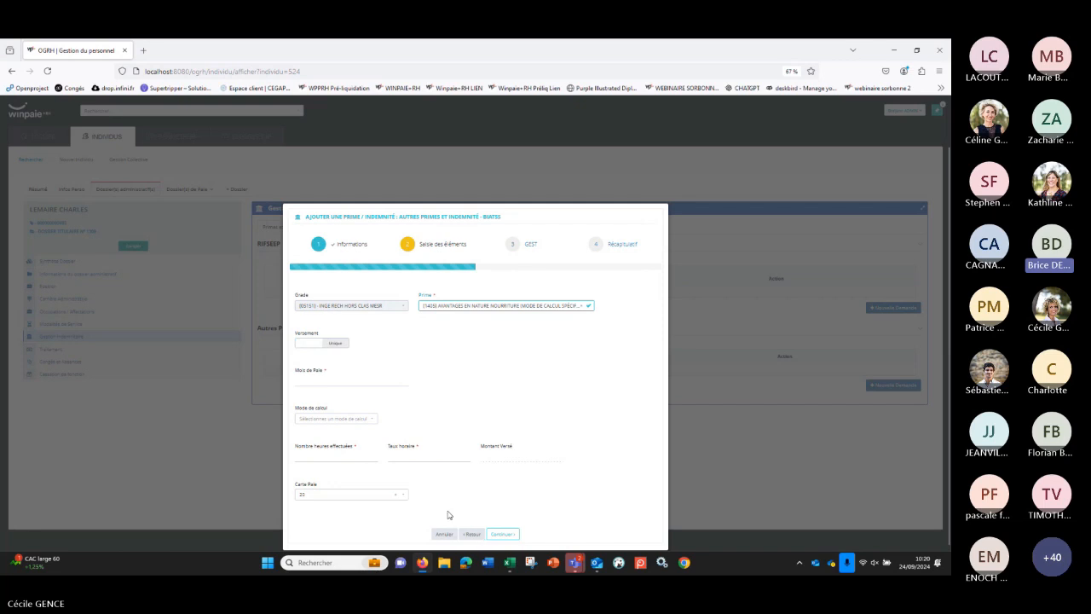
{"action": "left_click", "coordinate": [325, 377]}
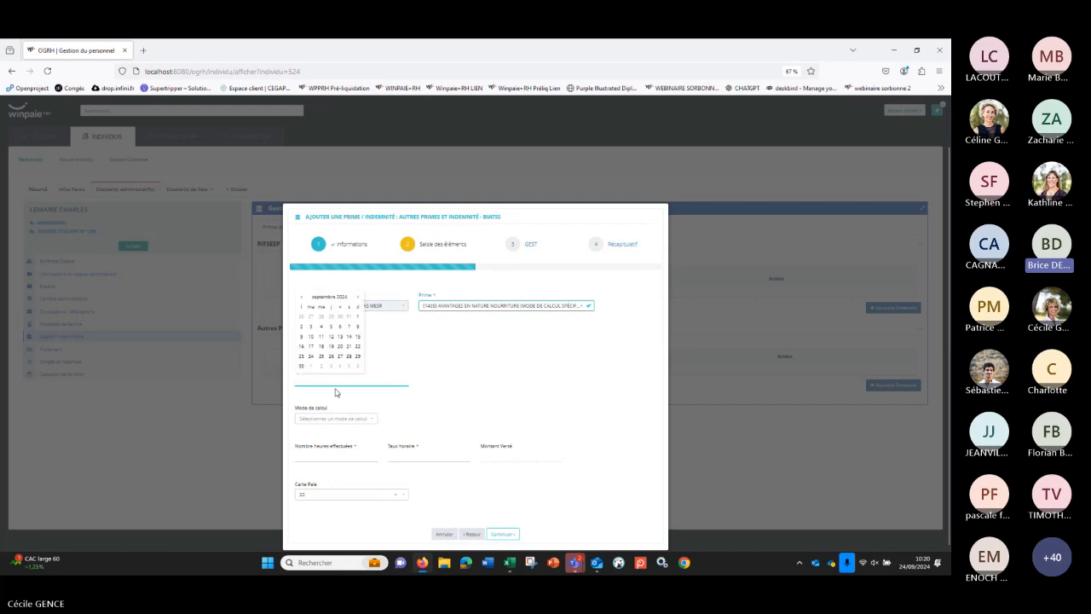
{"action": "type", "text": "10/2024"}
{"action": "left_click", "coordinate": [379, 411]}
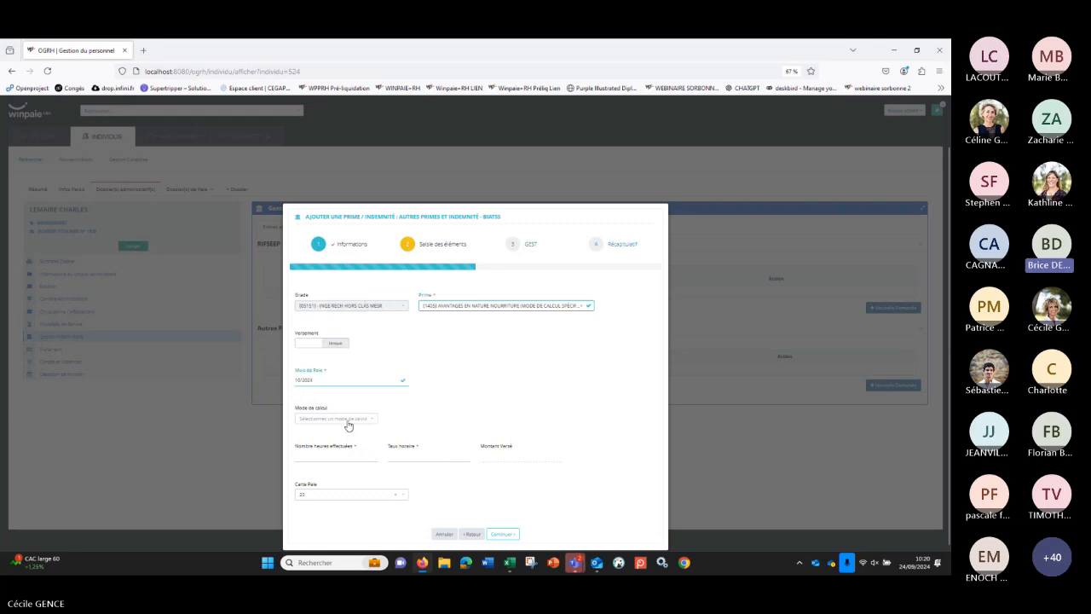
Step: Choose [H] - AVANTAGES EN NATURE as the calculation mode for the one-off payment
{"action": "left_click", "coordinate": [349, 420]}
{"action": "type", "text": "H"}
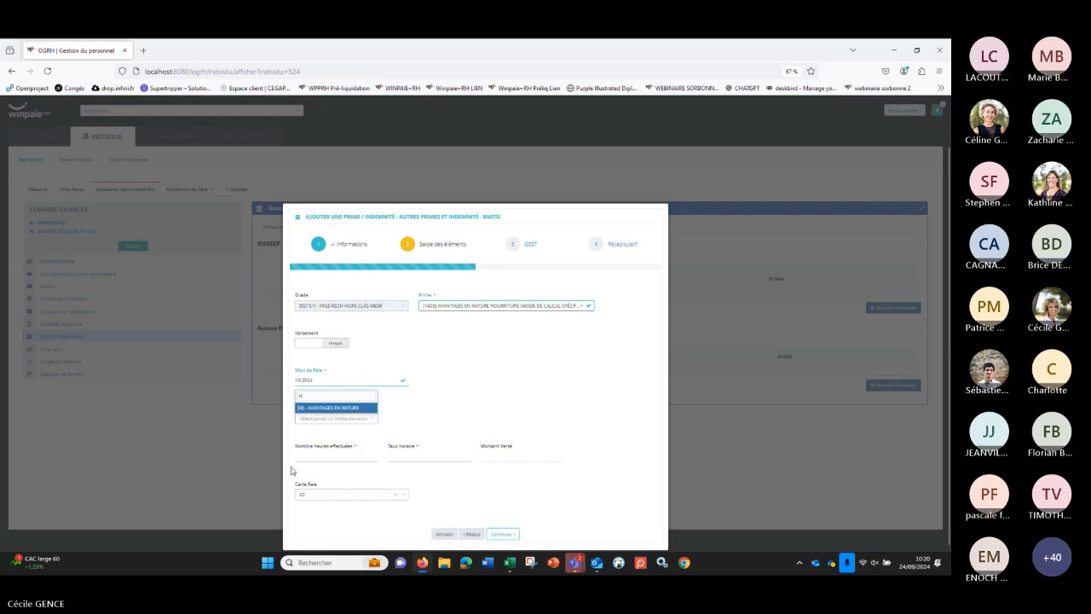
{"action": "left_click", "coordinate": [323, 408]}
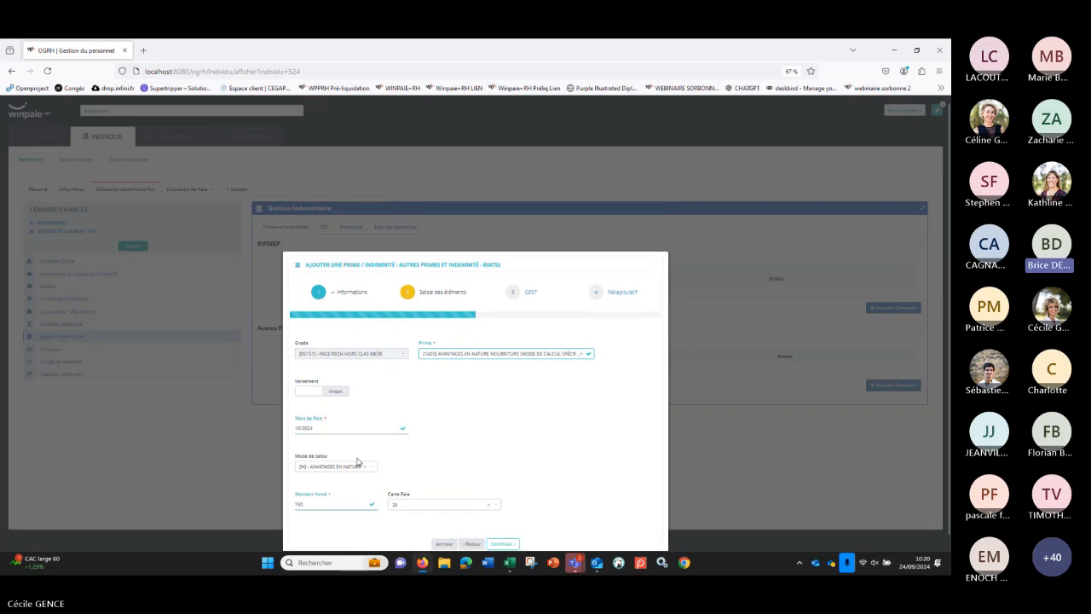
Step: Continue the one-off prime request with Carte Paie 20 and set the Libellé complémentaire to AVANTAGE EN NATURE
{"action": "left_click", "coordinate": [458, 498]}
{"action": "left_click", "coordinate": [503, 534]}
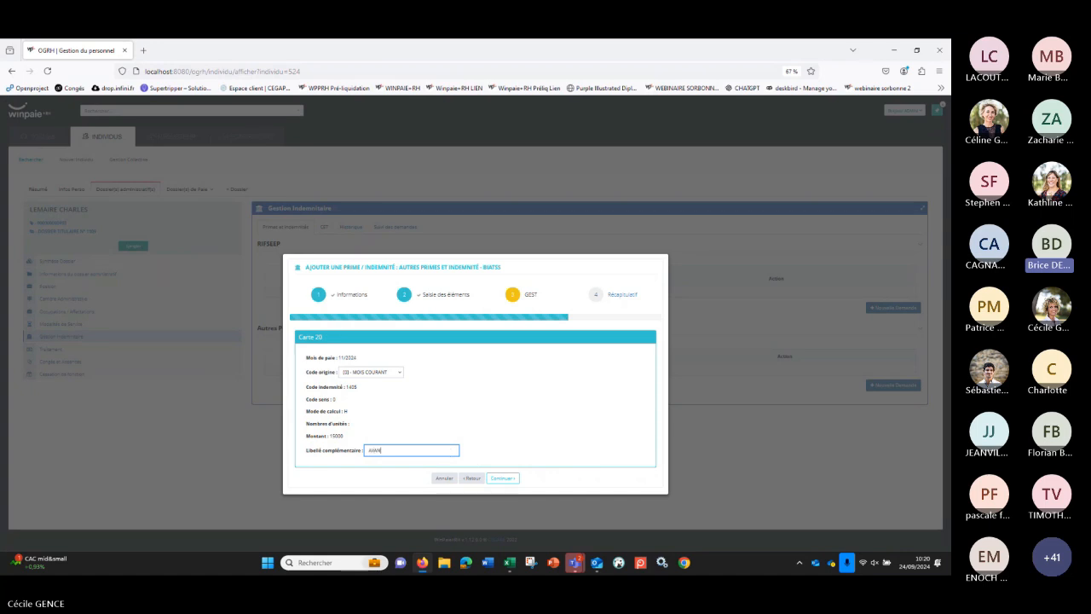
{"action": "type", "text": "GE EN NA"}
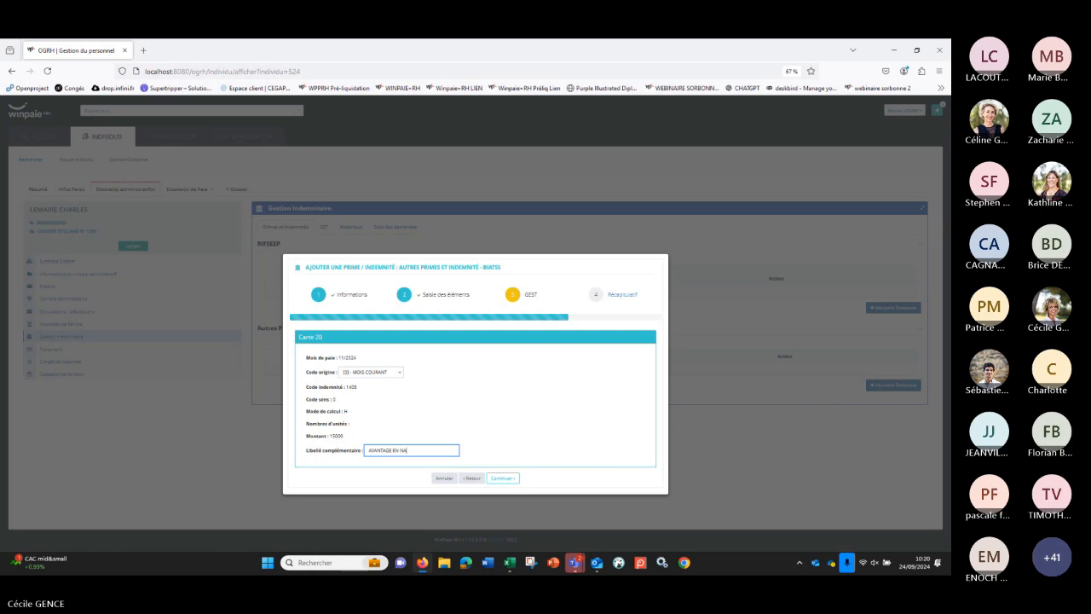
{"action": "type", "text": "TURE"}
{"action": "left_click", "coordinate": [502, 478]}
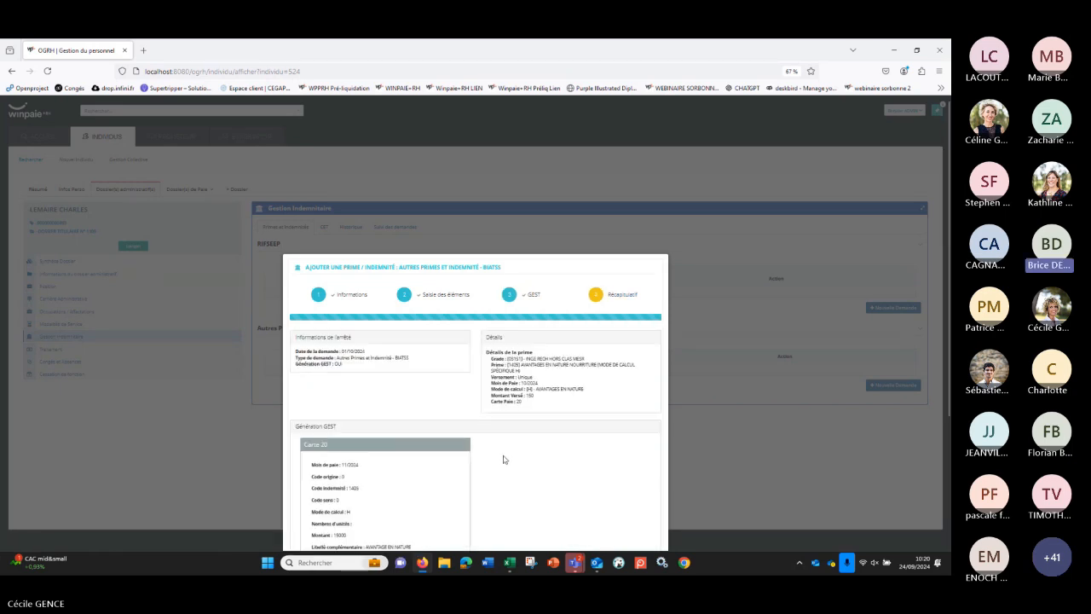
Step: Review the recap of the one-off meals prime and finalize the request
{"action": "scroll", "coordinate": [507, 468], "scroll_direction": "down", "scroll_amount": 3}
{"action": "scroll", "coordinate": [522, 475], "scroll_direction": "down", "scroll_amount": 2}
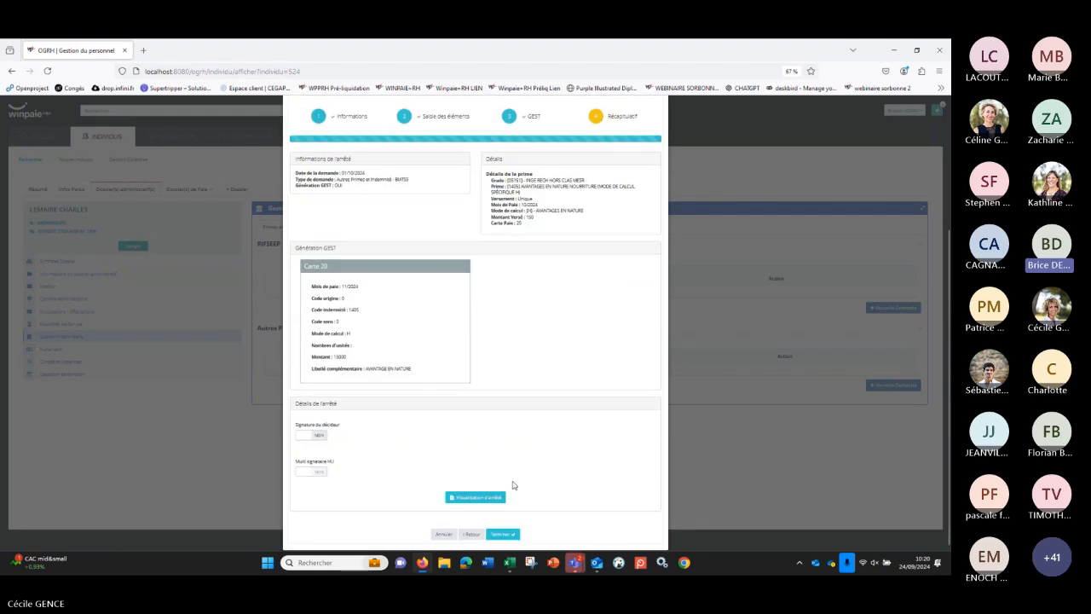
{"action": "left_click", "coordinate": [502, 534]}
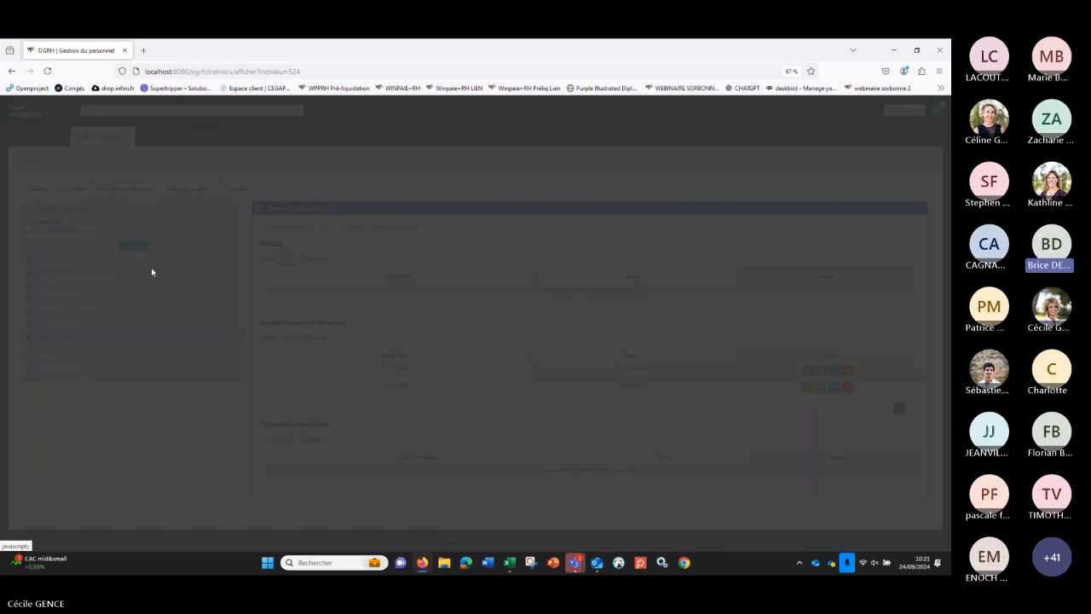
Step: Open the Gestion Indemnitaire section of the agent's administrative file
{"action": "left_click", "coordinate": [45, 90]}
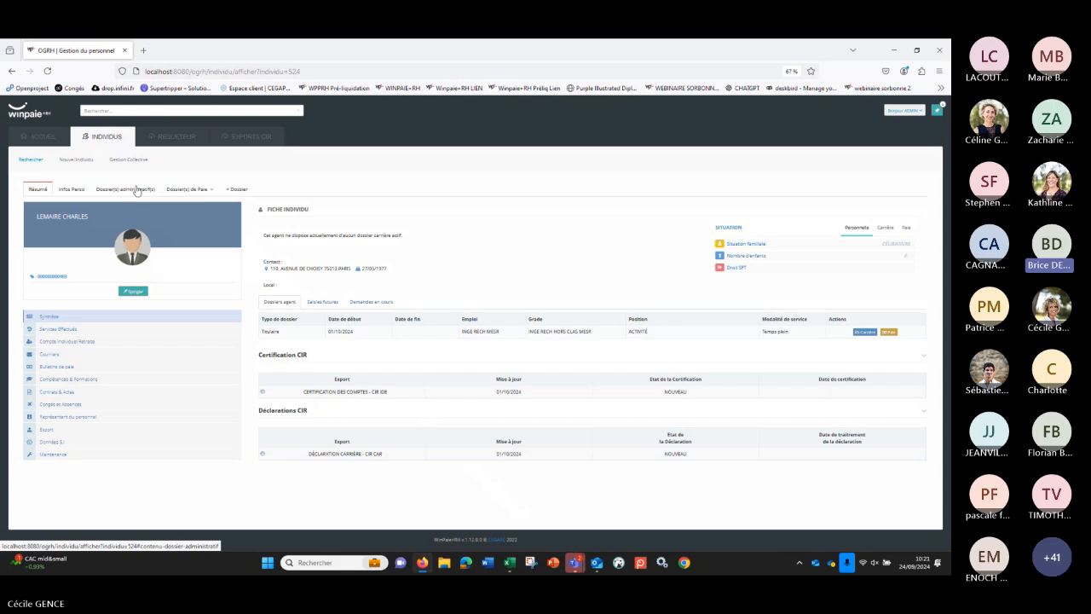
{"action": "left_click", "coordinate": [140, 191]}
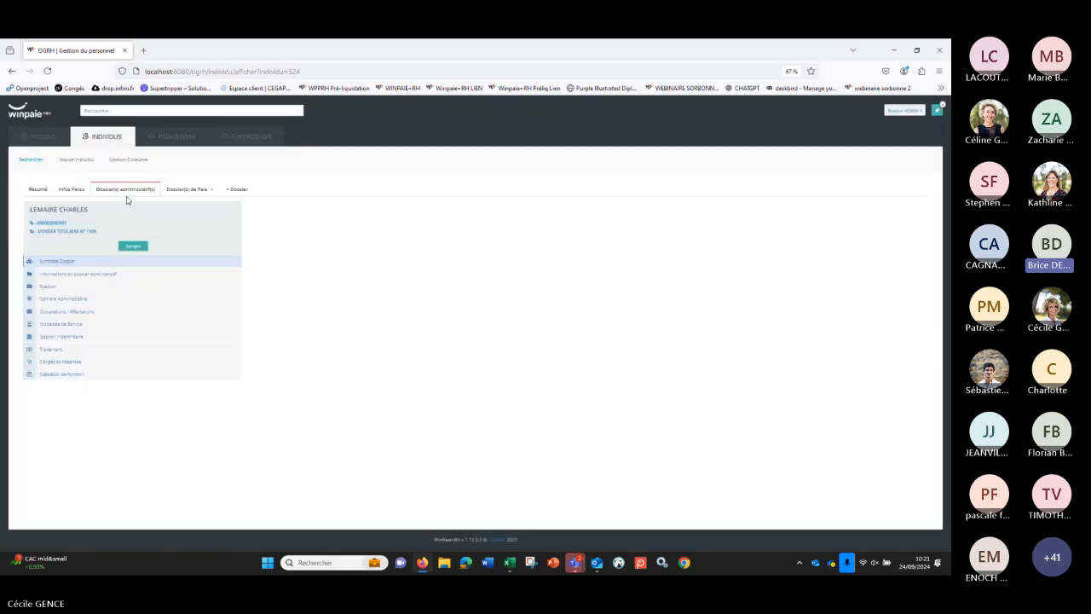
{"action": "left_click", "coordinate": [71, 336]}
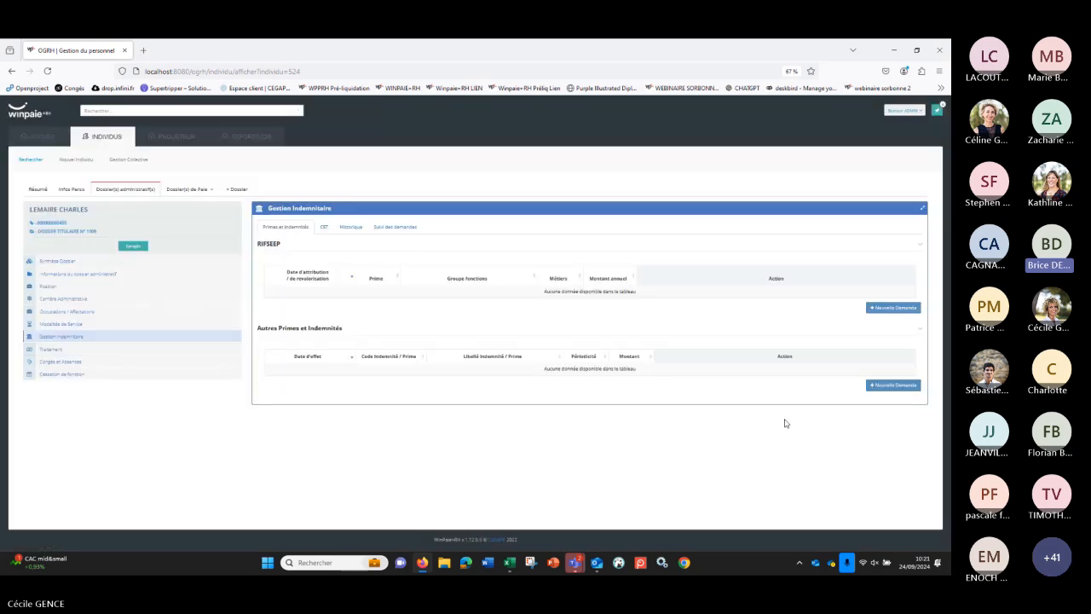
Step: Start a new Autres Primes et Indemnités request dated 01/10/2024 with the type Autres Primes et Indemnité - BIATSS
{"action": "left_click", "coordinate": [878, 384]}
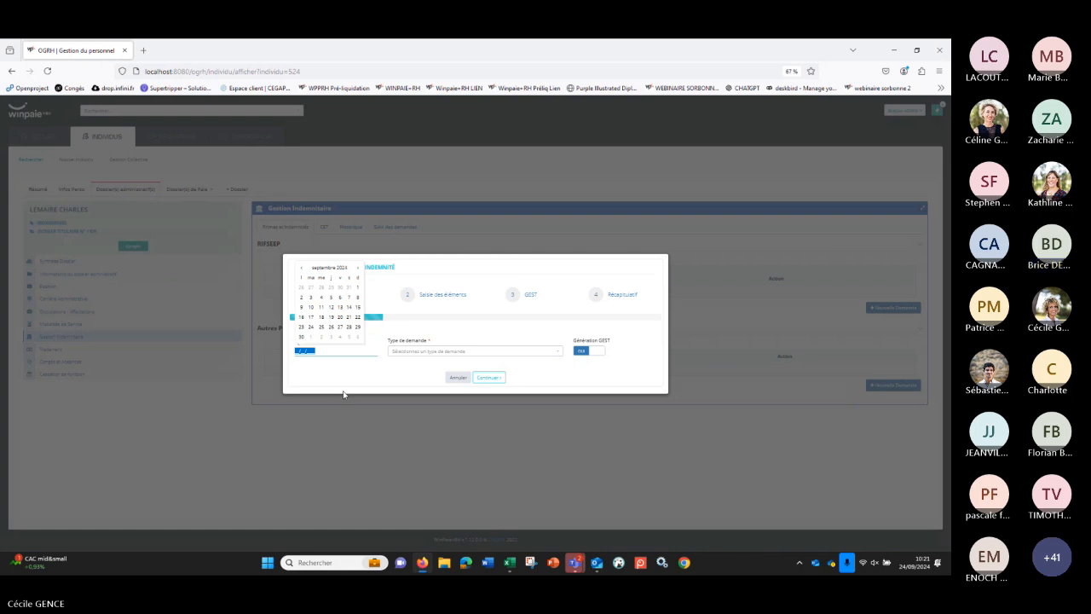
{"action": "type", "text": "01/10/2"}
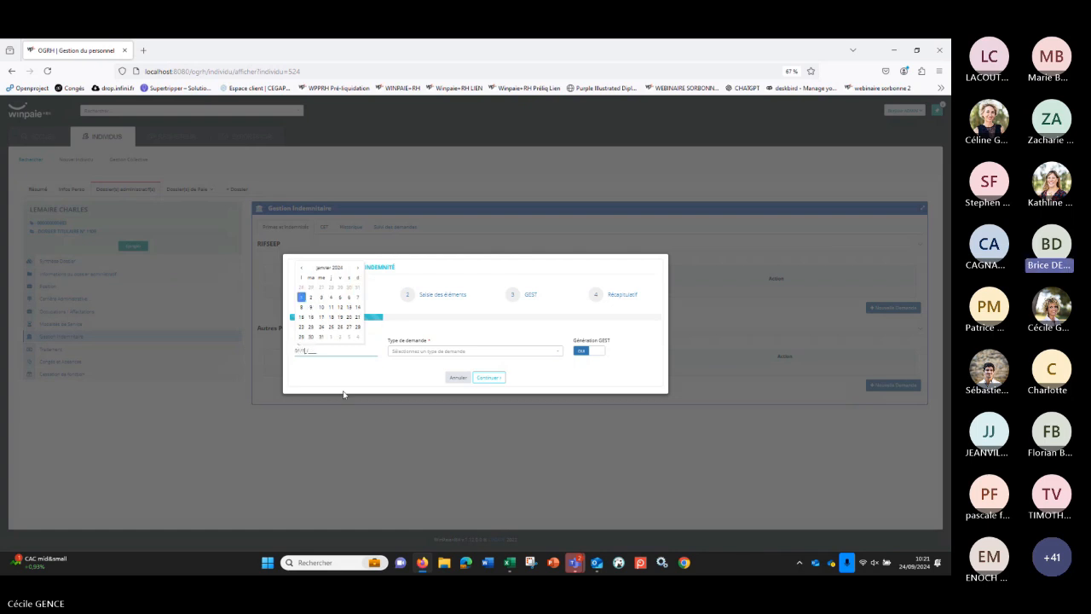
{"action": "type", "text": "024"}
{"action": "left_click", "coordinate": [394, 352]}
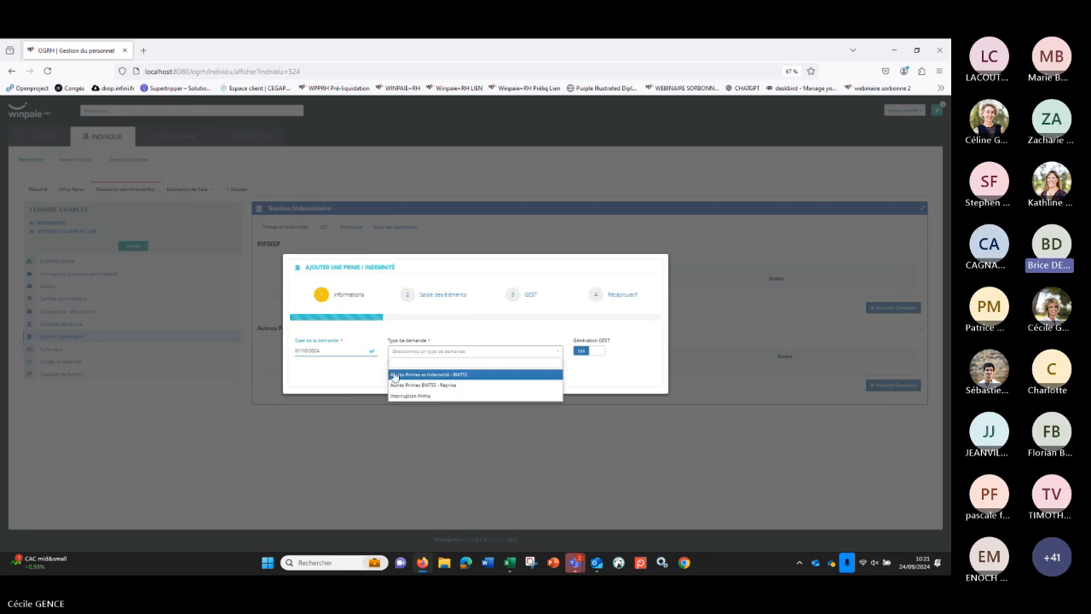
{"action": "left_click", "coordinate": [413, 374]}
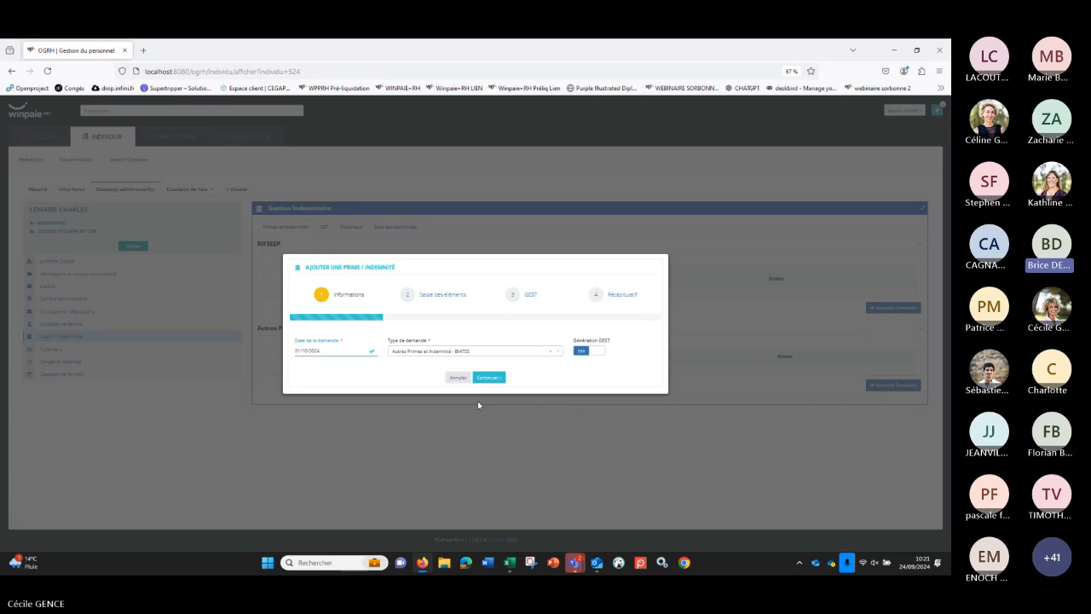
{"action": "left_click", "coordinate": [482, 376]}
Step: Select the prime [0970] TRANSFERT PRIMES/POINTS CAT A and set its Date d'effet to 01/10/2024
{"action": "left_click", "coordinate": [491, 359]}
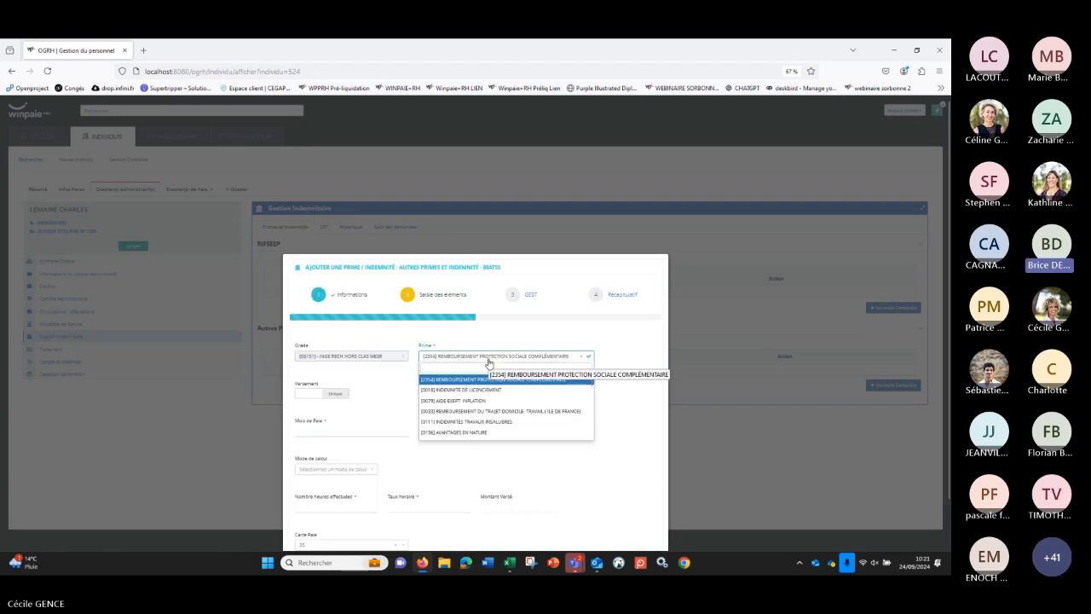
{"action": "type", "text": "97"}
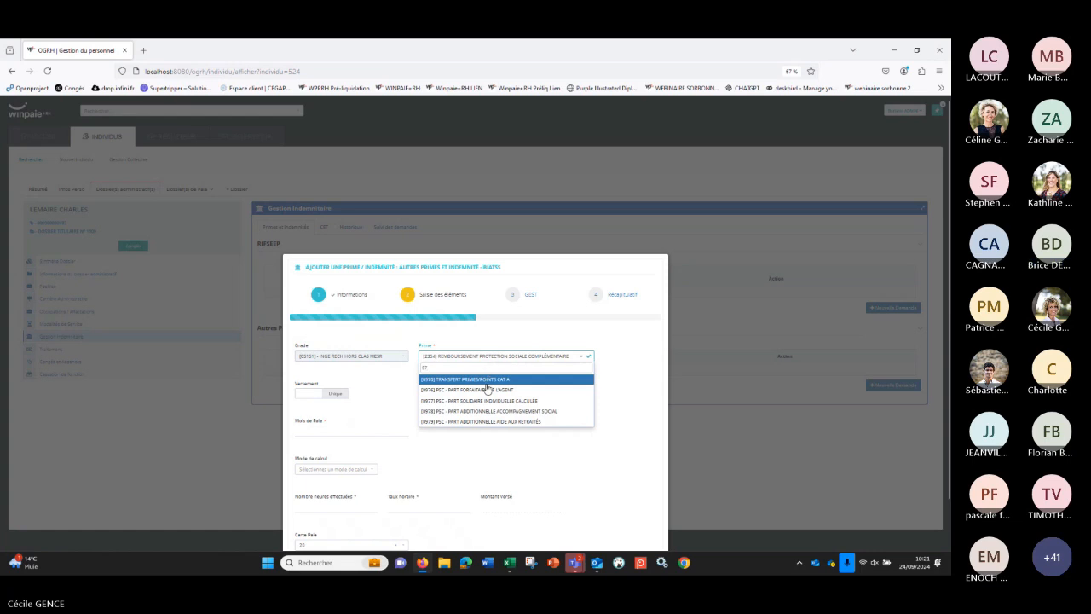
{"action": "type", "text": "0"}
{"action": "left_click", "coordinate": [490, 381]}
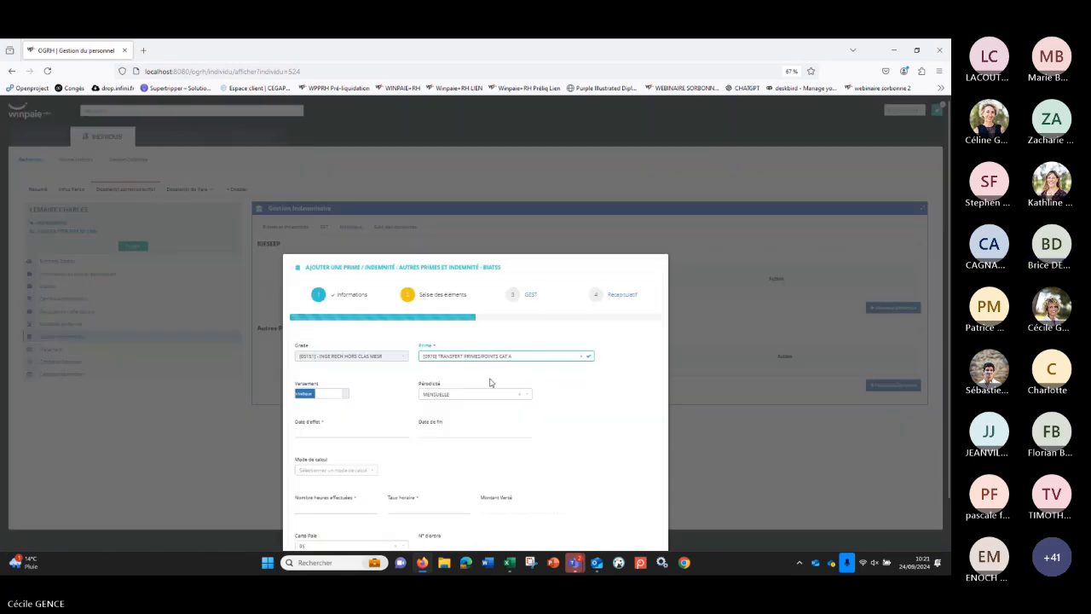
{"action": "left_click", "coordinate": [333, 428]}
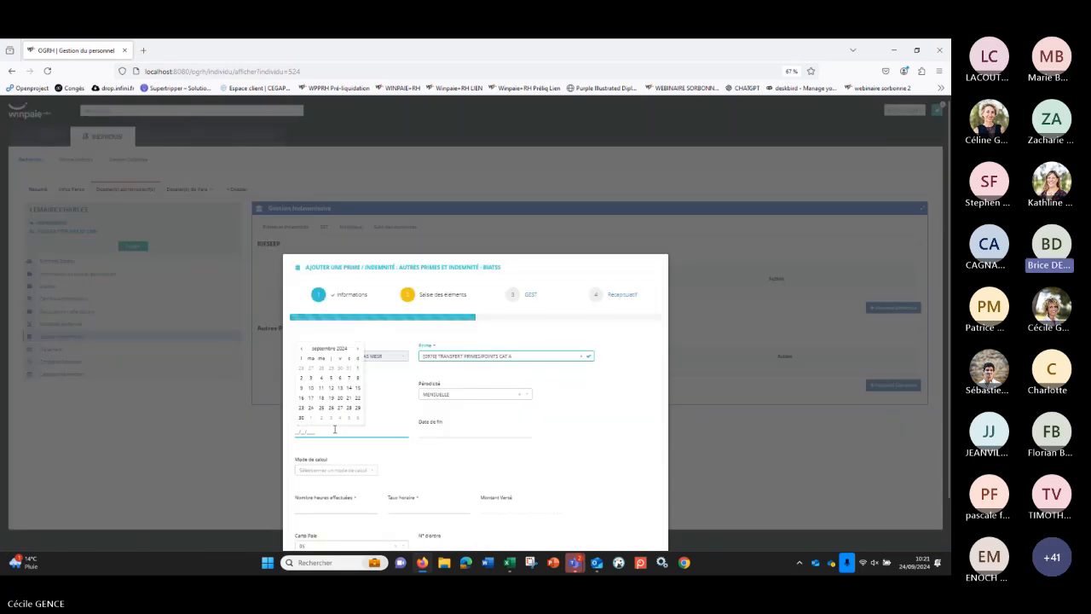
{"action": "type", "text": "01/10/2024"}
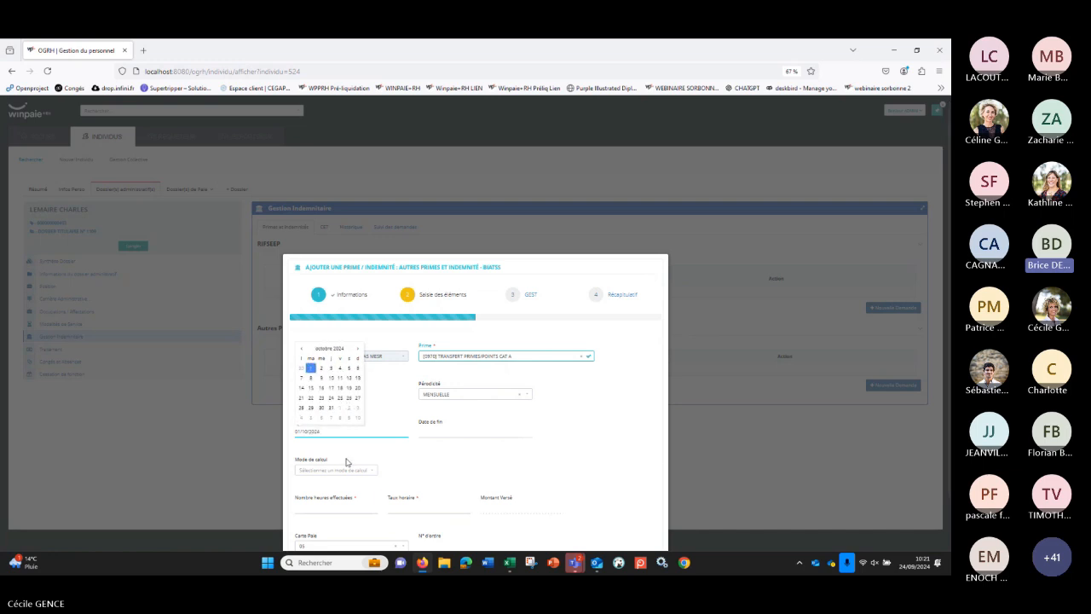
Step: Set the calculation mode to [M] - Transfert Primes/Points and continue through the GEST stage to the recap
{"action": "left_click", "coordinate": [355, 470]}
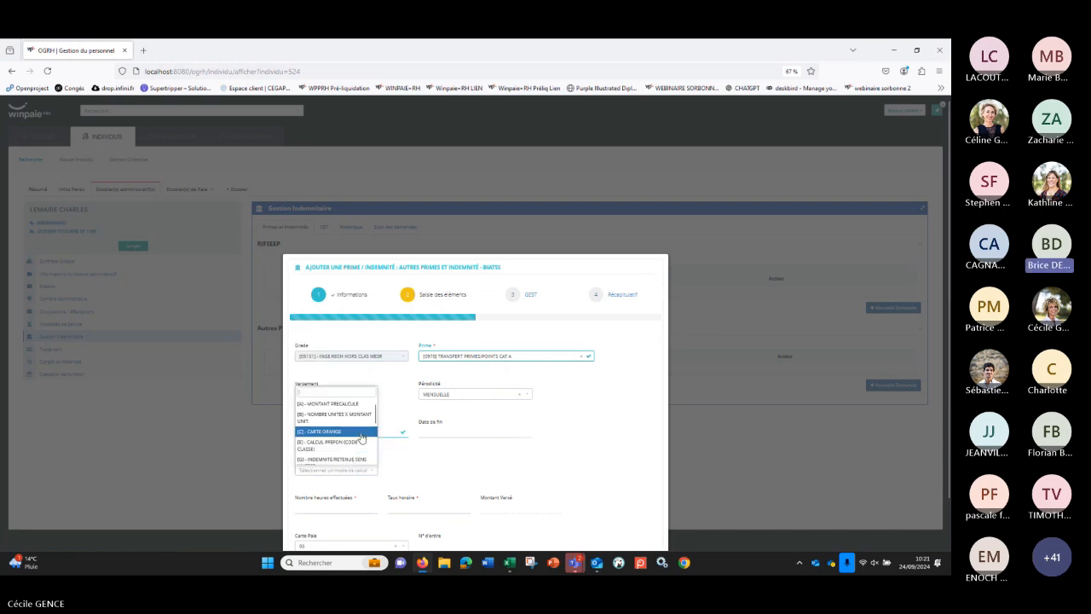
{"action": "left_click_drag", "start_coordinate": [376, 416], "coordinate": [379, 452]}
{"action": "left_click", "coordinate": [344, 443]}
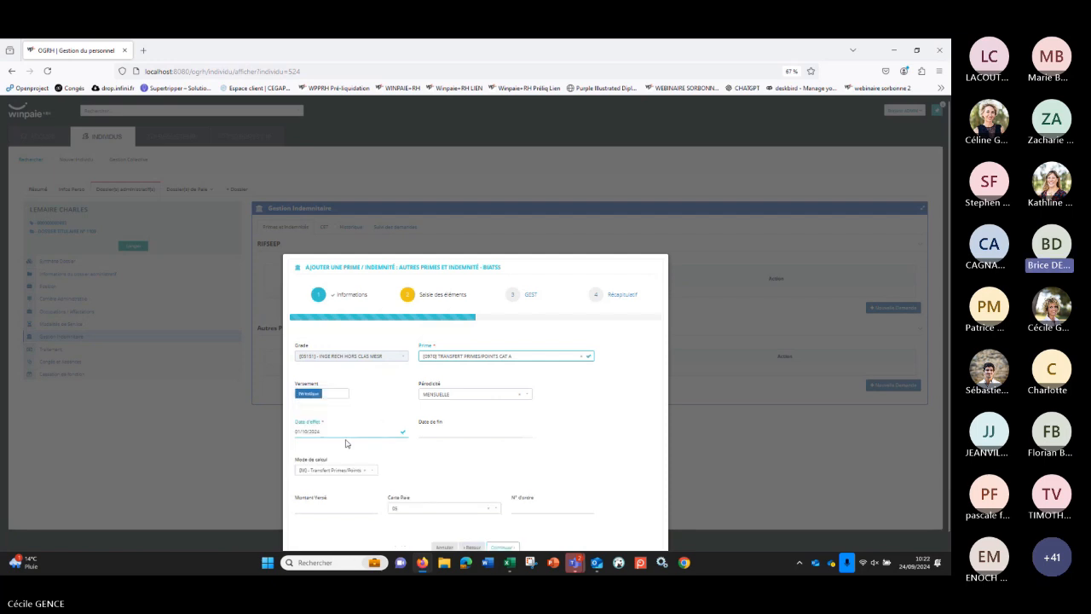
{"action": "scroll", "coordinate": [348, 453], "scroll_direction": "down", "scroll_amount": 1}
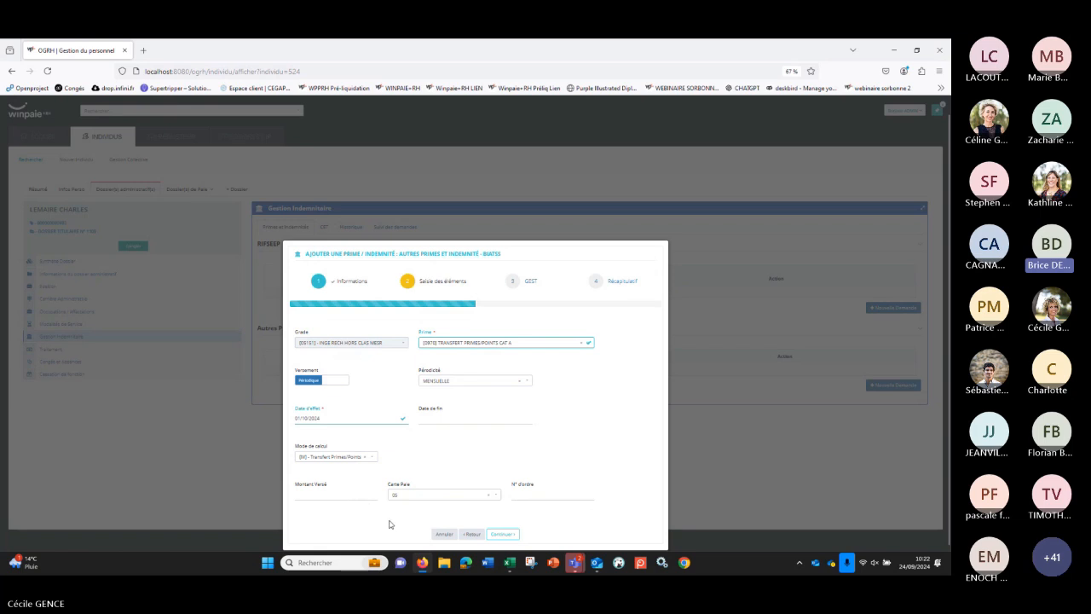
{"action": "left_click", "coordinate": [502, 535]}
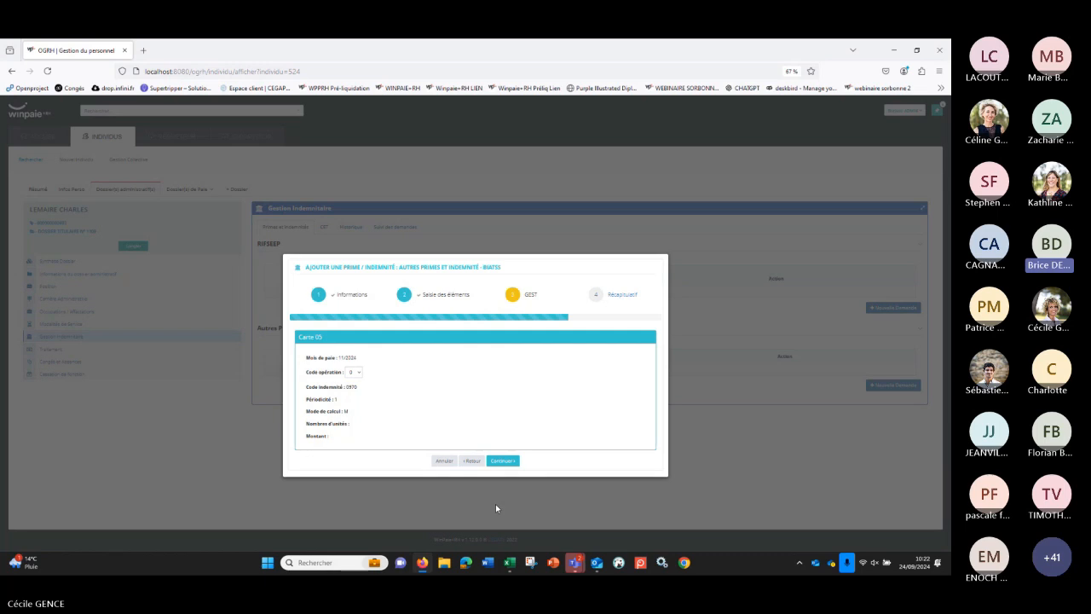
{"action": "left_click", "coordinate": [498, 461]}
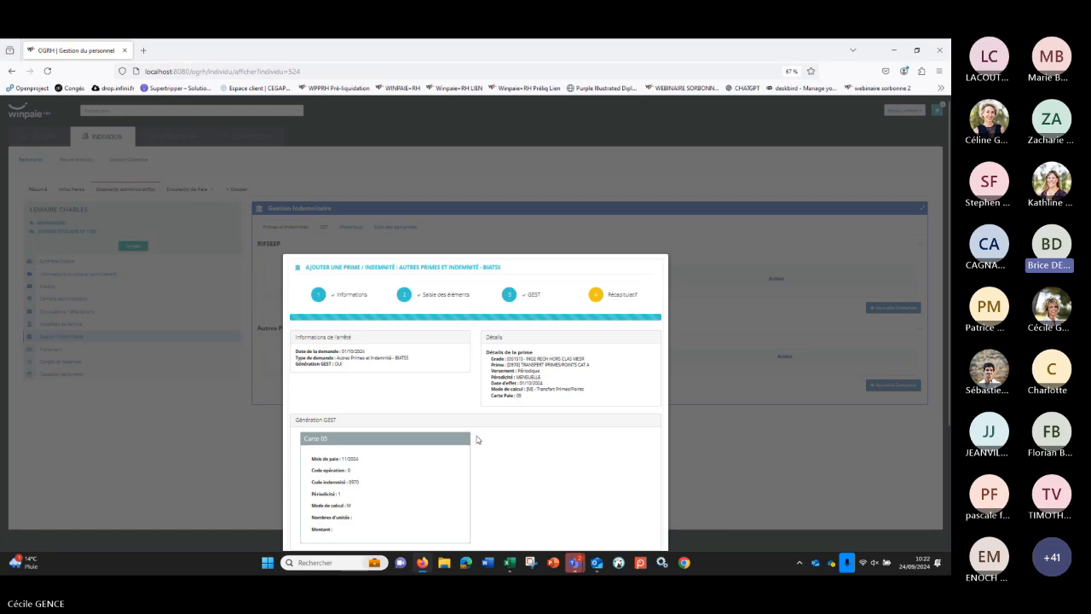
Step: Review the recap of the Transfert Primes/Points request and cancel the request
{"action": "scroll", "coordinate": [475, 431], "scroll_direction": "down", "scroll_amount": 3}
{"action": "scroll", "coordinate": [474, 429], "scroll_direction": "down", "scroll_amount": 1}
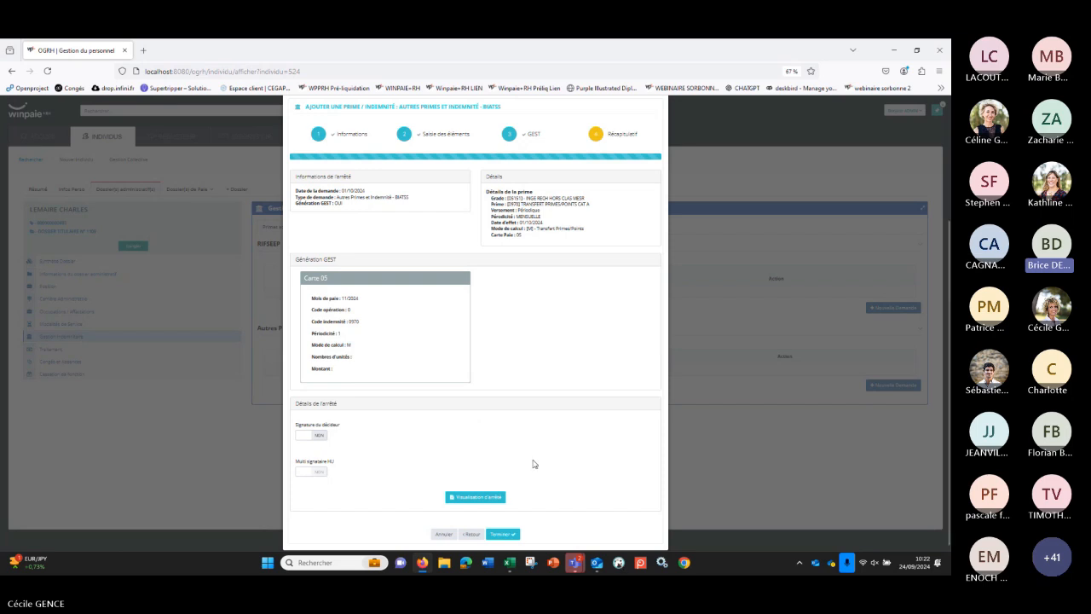
{"action": "left_click", "coordinate": [435, 536]}
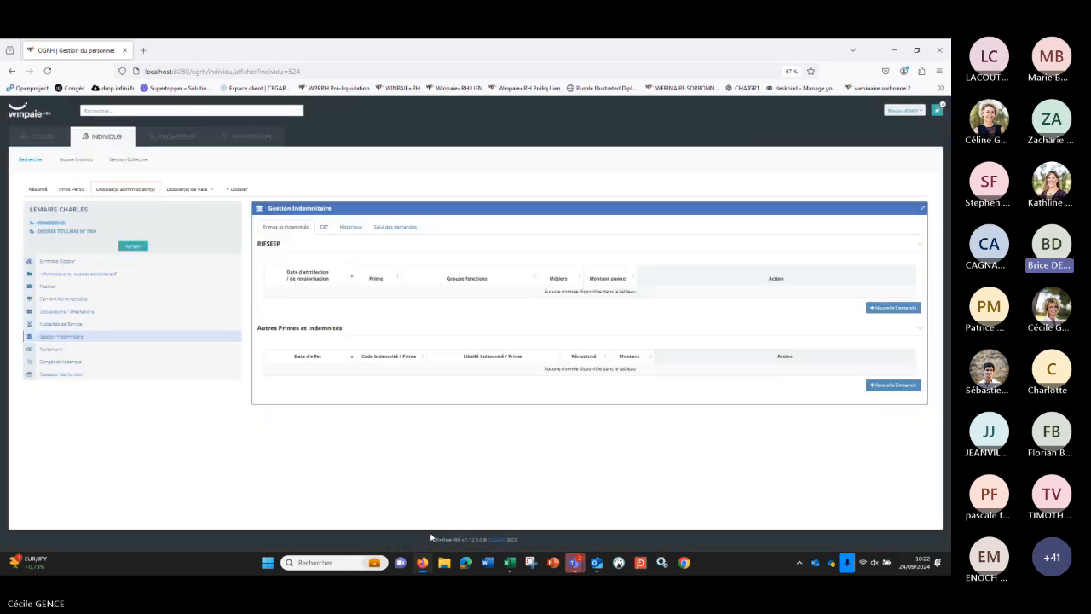
Step: Search for the second agent by surname and open that agent's record
{"action": "left_click", "coordinate": [143, 112]}
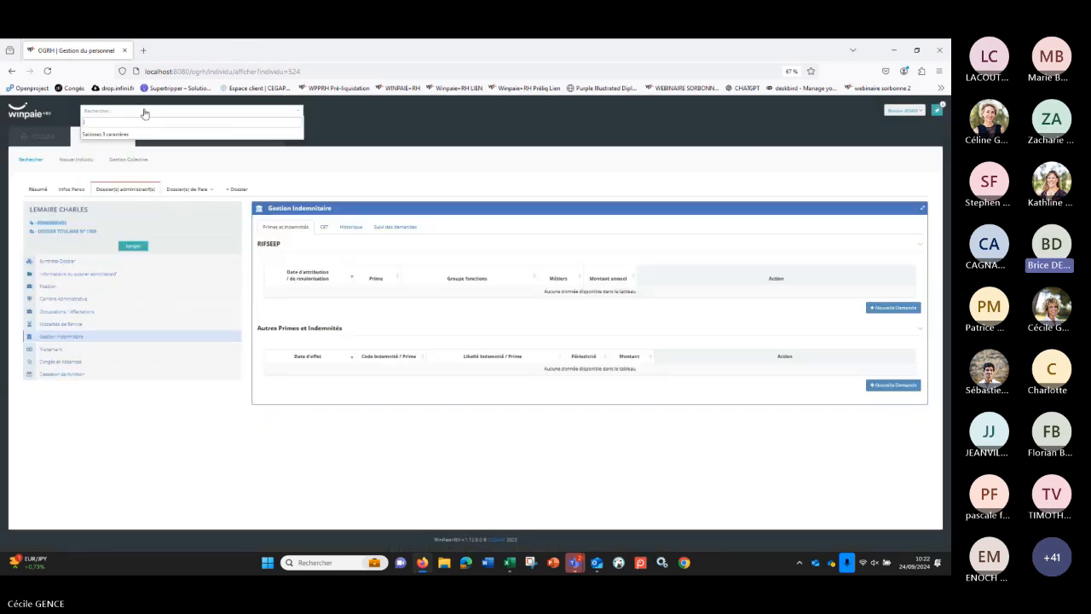
{"action": "type", "text": "LAM"}
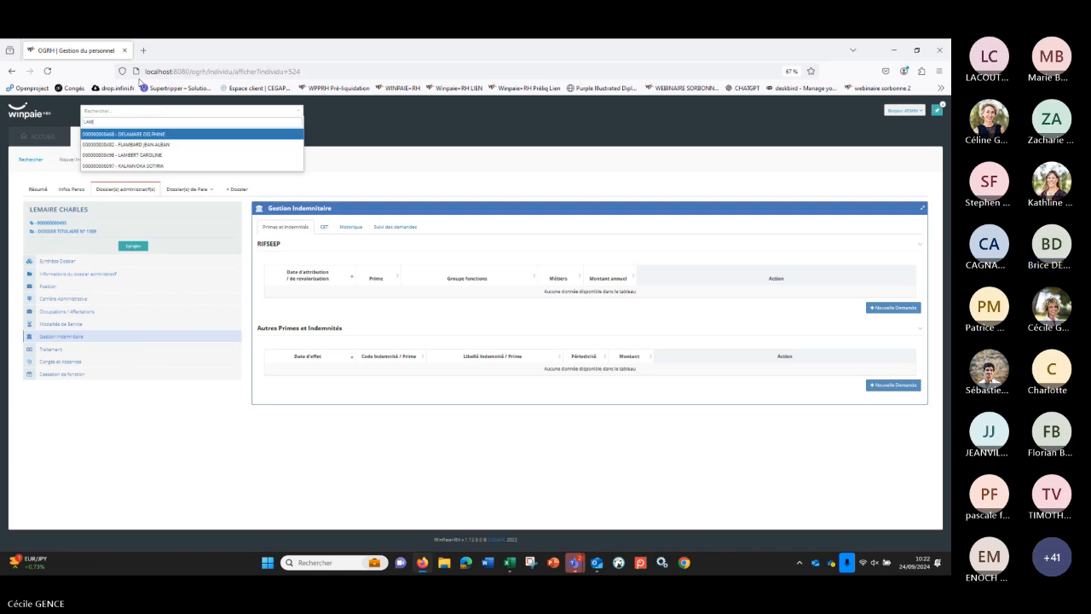
{"action": "type", "text": "BERT"}
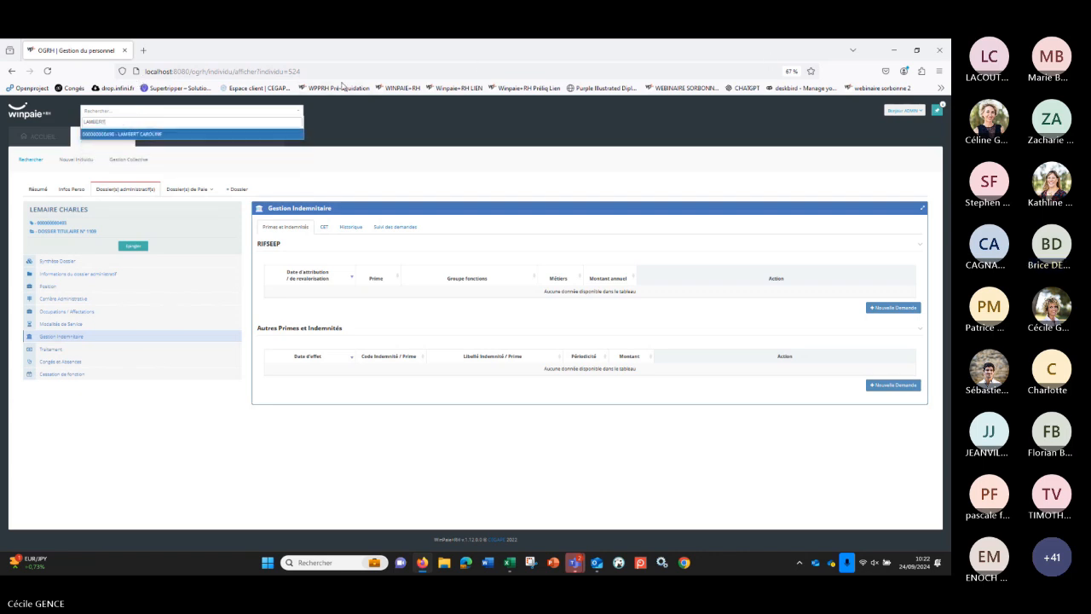
{"action": "left_click", "coordinate": [294, 134]}
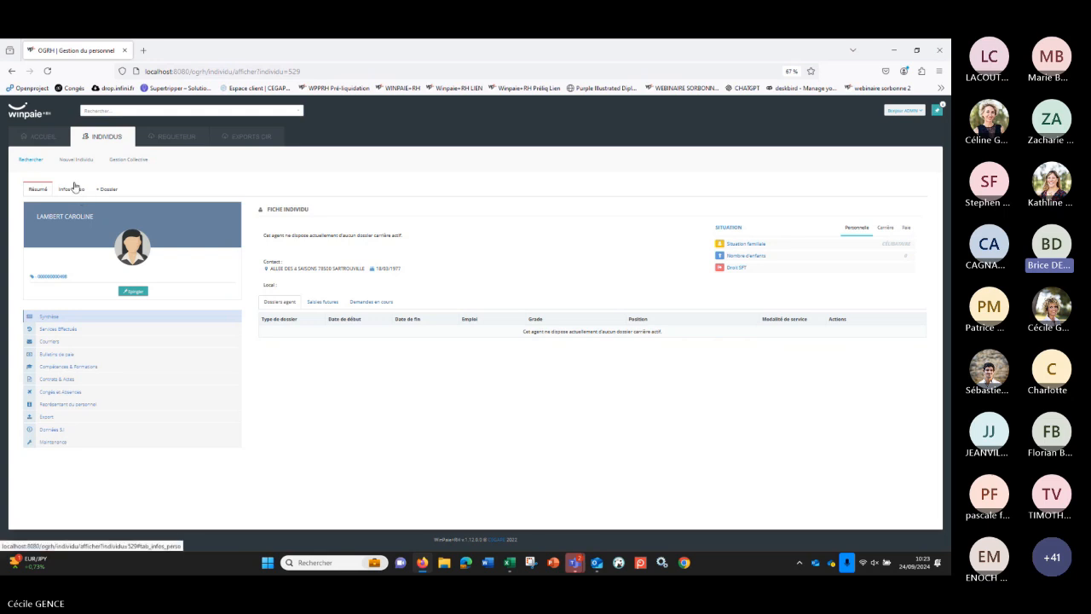
Step: Start a new administrative file for the agent with Date d'ouverture 01/10/2024 and Date de fin prévisionnelle 30/09/2027
{"action": "left_click", "coordinate": [103, 191]}
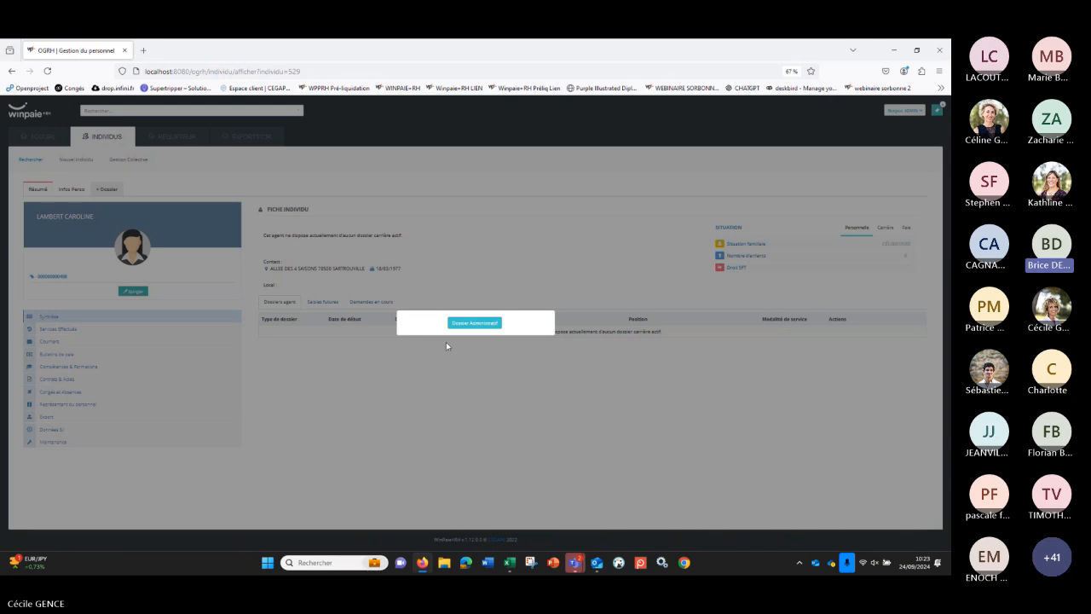
{"action": "left_click", "coordinate": [465, 324]}
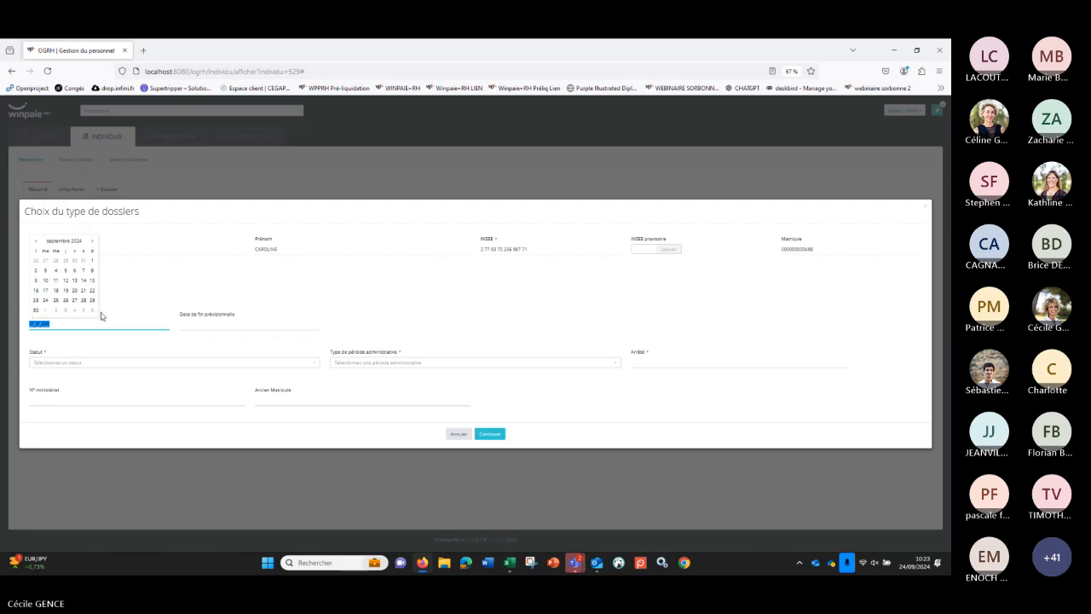
{"action": "key", "text": "BackSpace"}
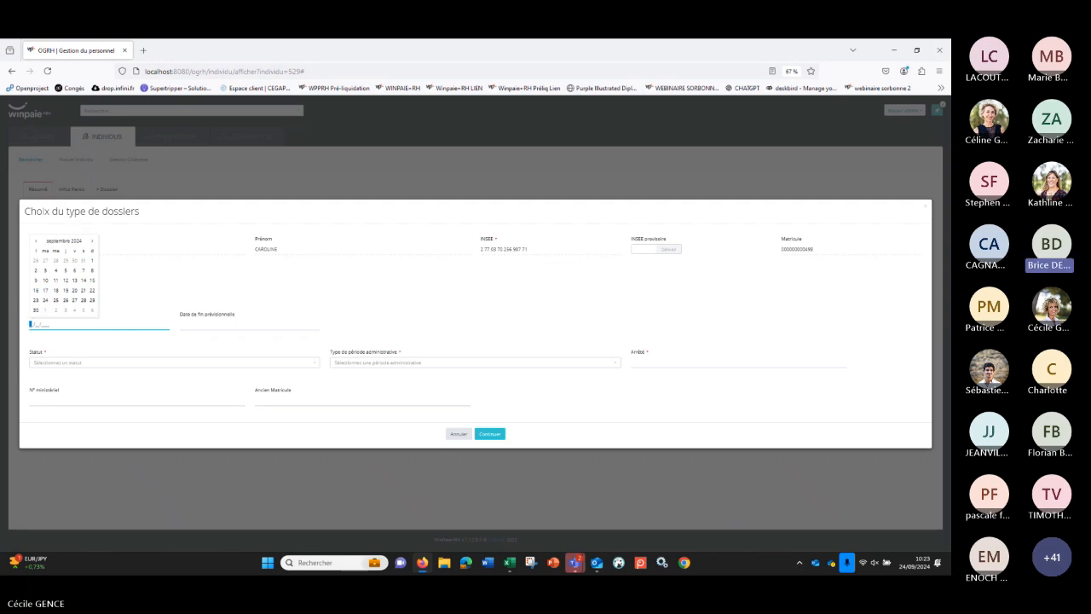
{"action": "left_click", "coordinate": [92, 240]}
{"action": "type", "text": "01/10/2"}
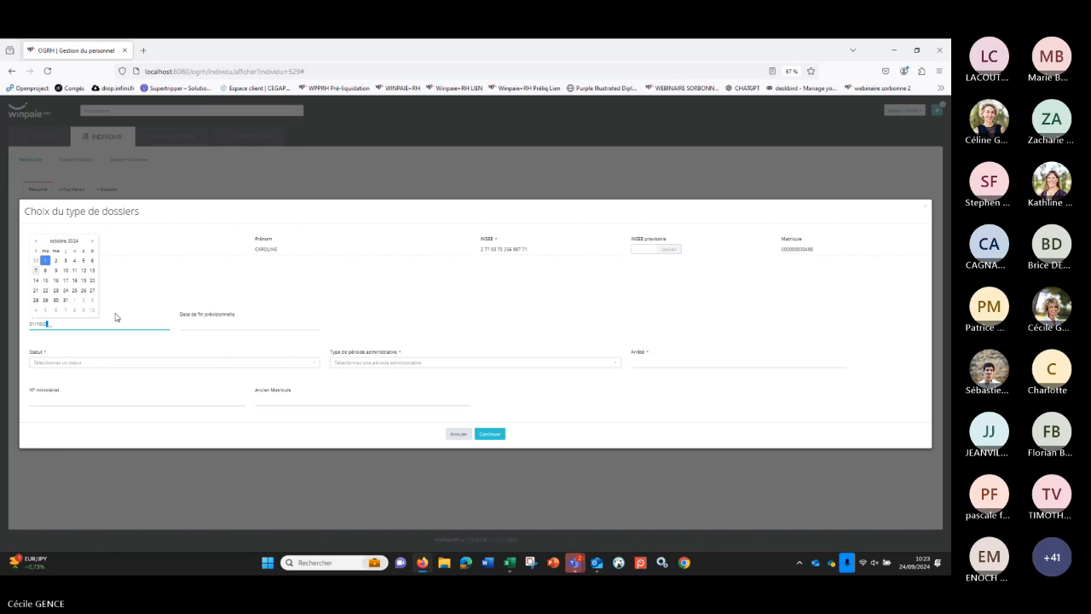
{"action": "type", "text": "024"}
{"action": "left_click", "coordinate": [205, 324]}
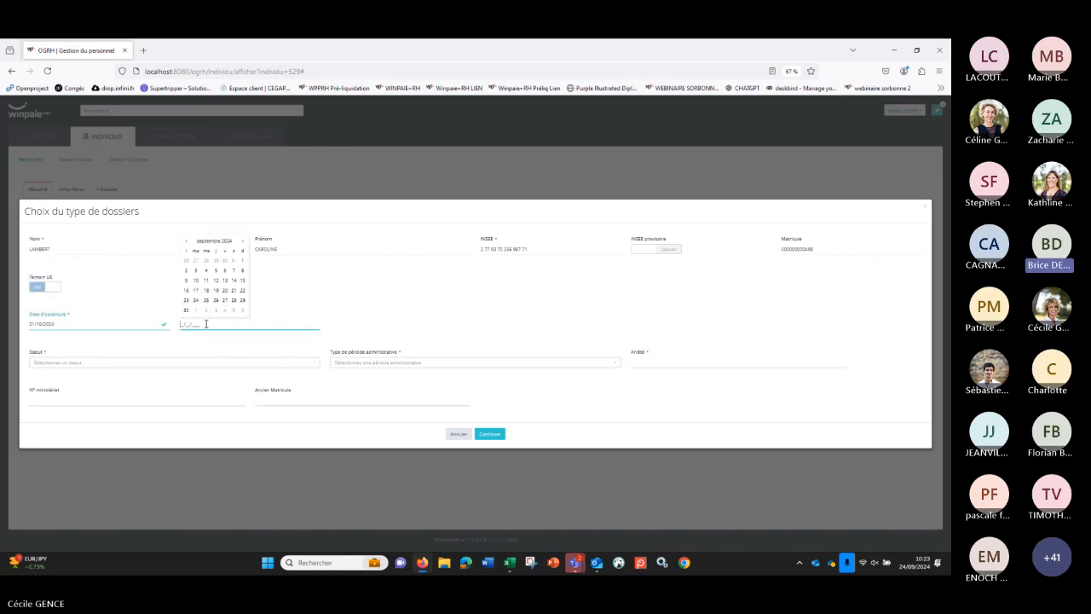
{"action": "type", "text": "30/09/2027"}
Step: Set both the Statut and the Type de période administrative of the new file to Contractuel
{"action": "left_click", "coordinate": [152, 364]}
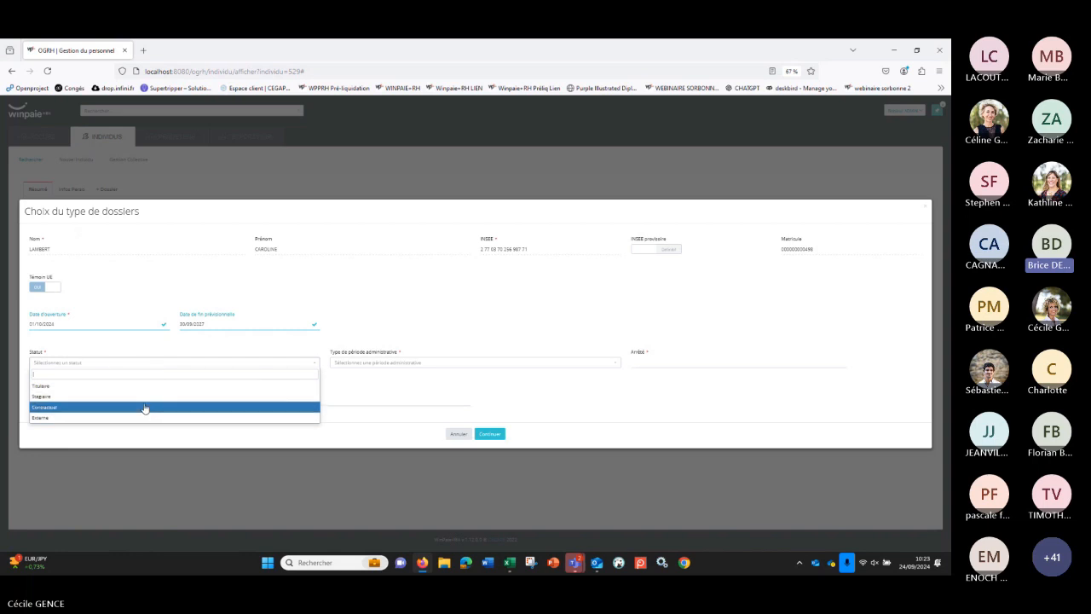
{"action": "left_click", "coordinate": [145, 408]}
{"action": "left_click", "coordinate": [414, 365]}
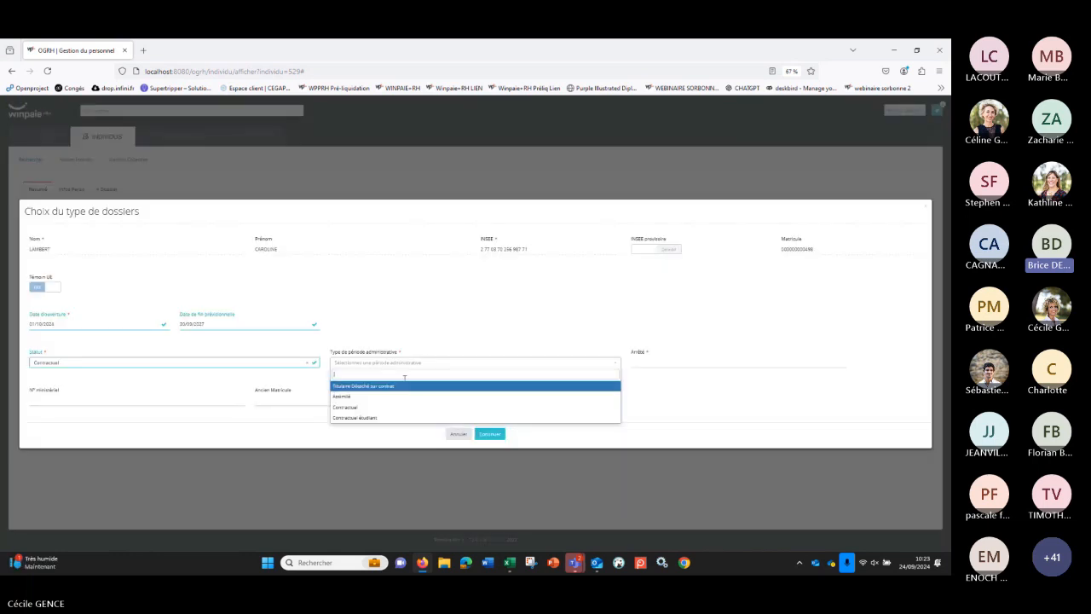
{"action": "left_click", "coordinate": [407, 409]}
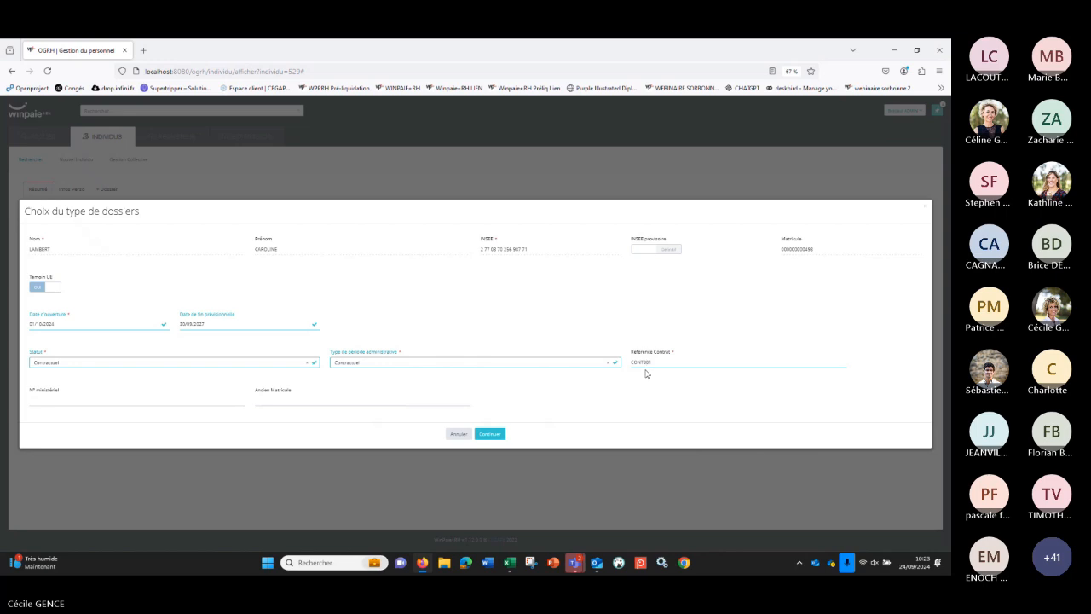
Step: Complete the Référence Contrat so that it ends in _01 and continue to the contract type stage
{"action": "key", "text": "BackSpace"}
{"action": "key", "text": "BackSpace"}
{"action": "key", "text": "BackSpace"}
{"action": "type", "text": "_01"}
{"action": "left_click", "coordinate": [499, 435]}
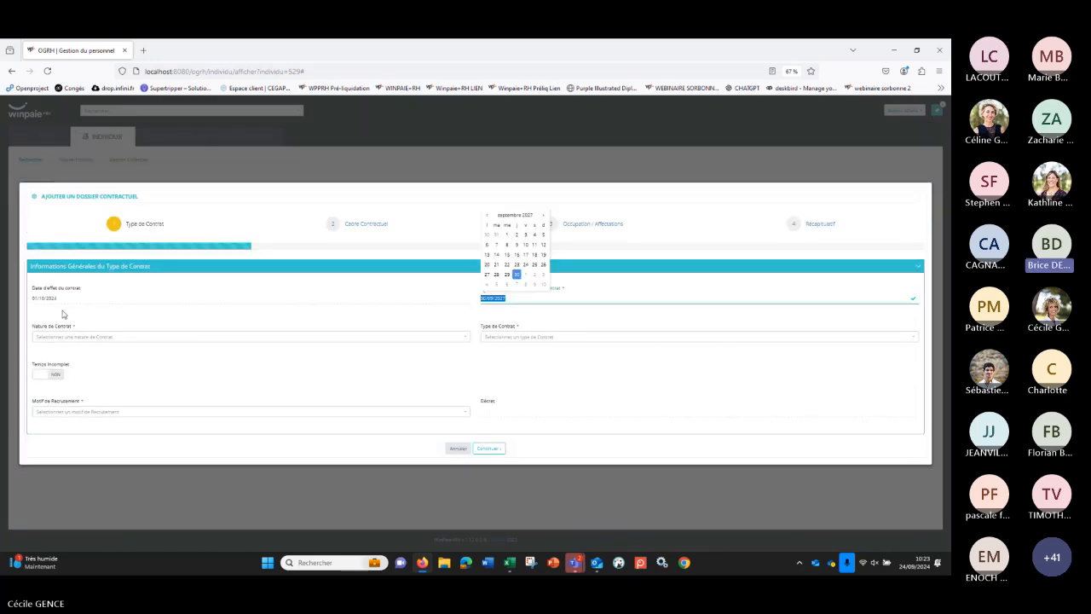
Step: Set Nature de Contrat to Contrat à durée déterminée and Type de Contrat to Agents Contractuels recrutés sur le fondement de la loi n°84-16
{"action": "left_click", "coordinate": [213, 341]}
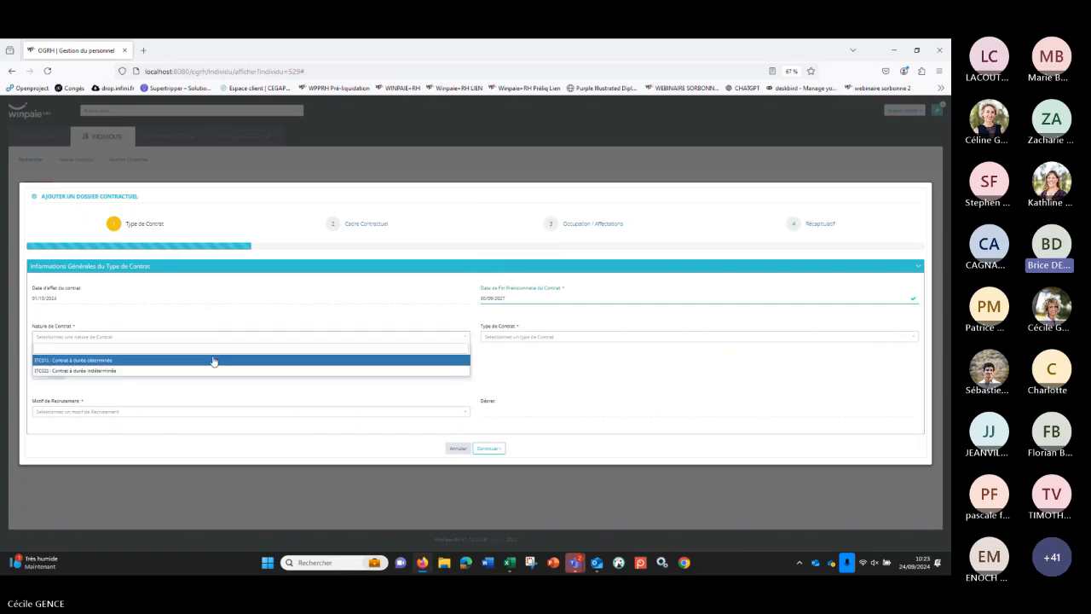
{"action": "left_click", "coordinate": [213, 361]}
{"action": "left_click", "coordinate": [590, 337]}
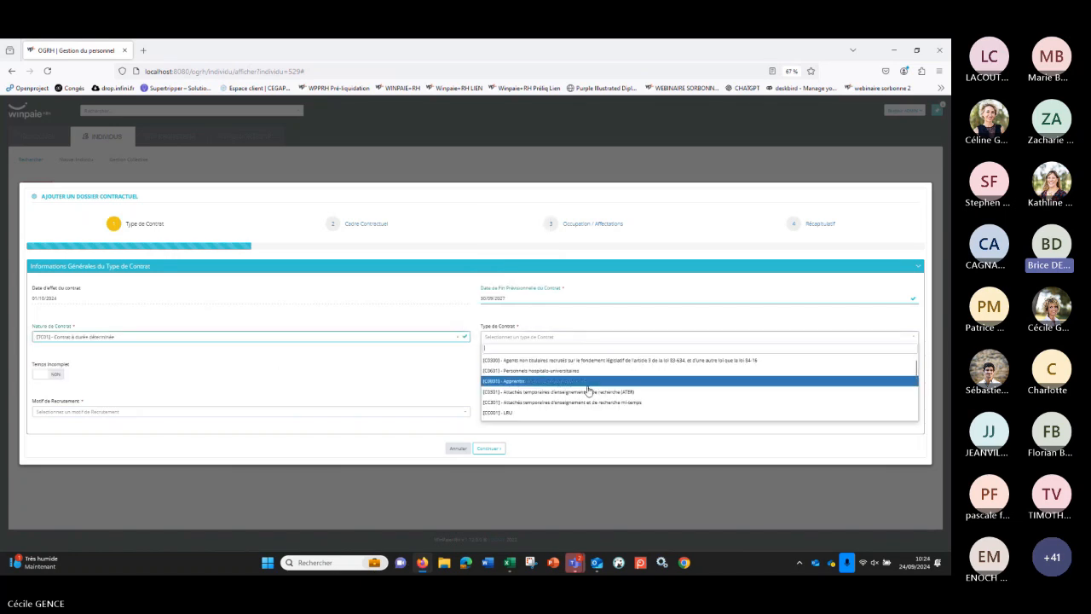
{"action": "scroll", "coordinate": [589, 391], "scroll_direction": "down", "scroll_amount": 5}
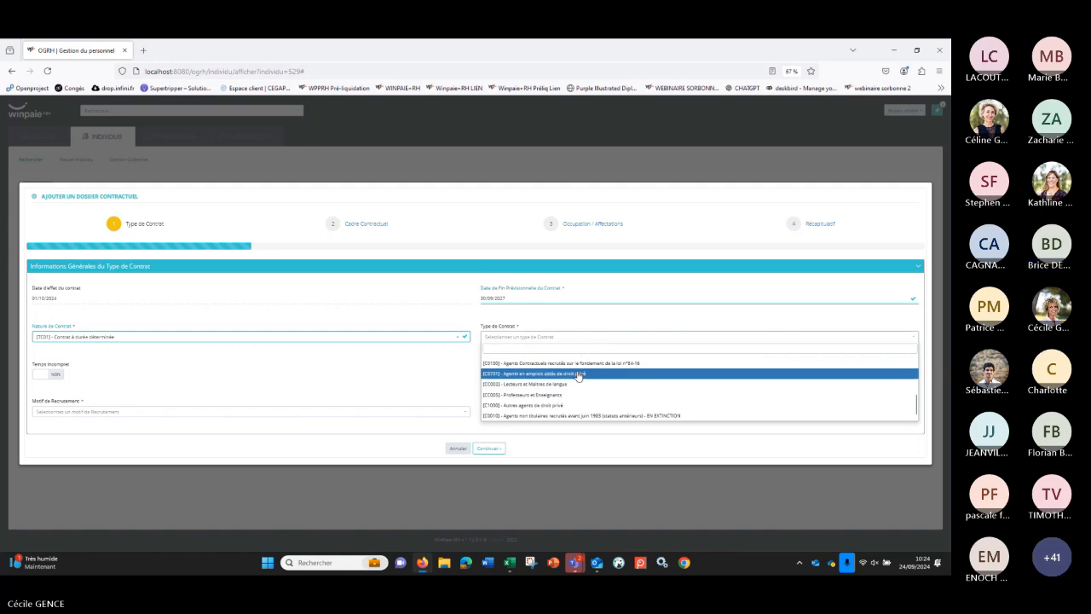
{"action": "left_click", "coordinate": [573, 363]}
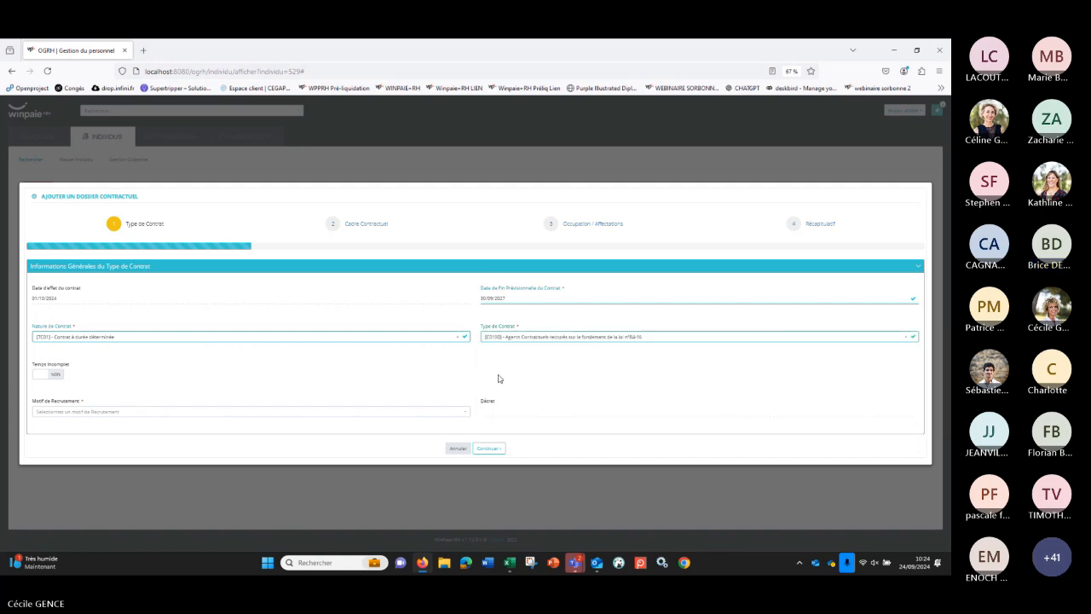
Step: Set Motif de Recrutement to Contractuel sur fonctions ou besoins particuliers and continue to the Cadre Contractuel stage
{"action": "left_click", "coordinate": [144, 417]}
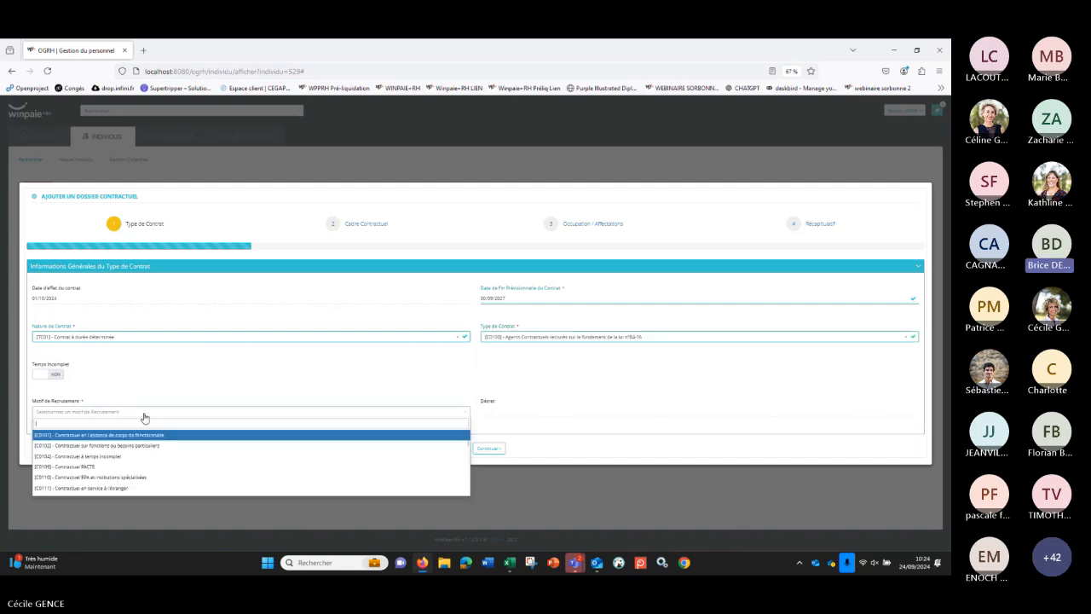
{"action": "left_click", "coordinate": [150, 446]}
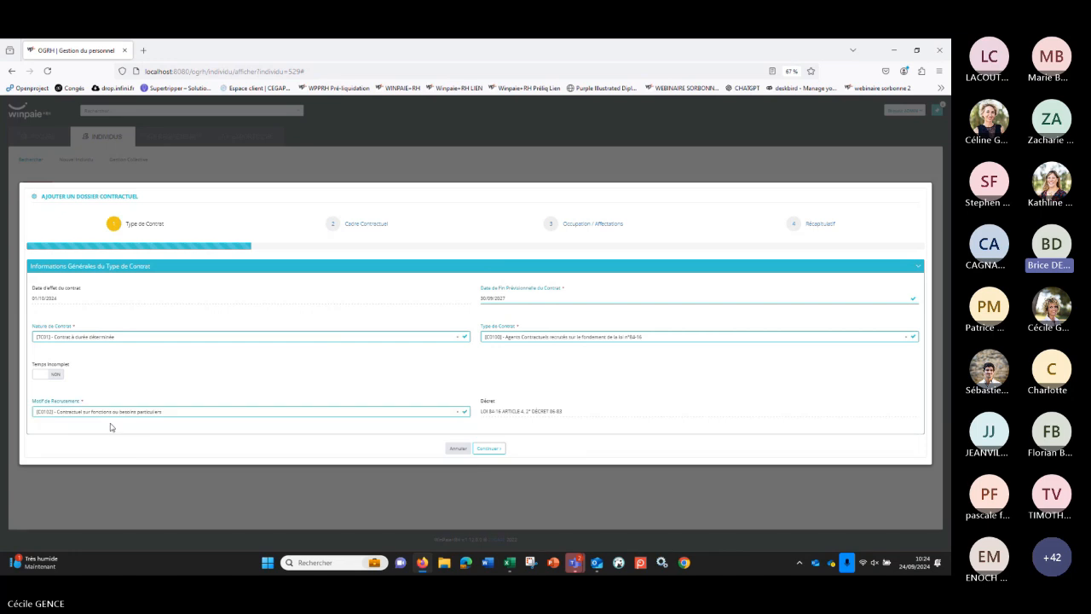
{"action": "left_click", "coordinate": [488, 447]}
Step: Set Equivalent Catégorie to [1] - Catégorie A and Equivalent Grade to ASSISTANT INGENIEUR
{"action": "left_click", "coordinate": [255, 299]}
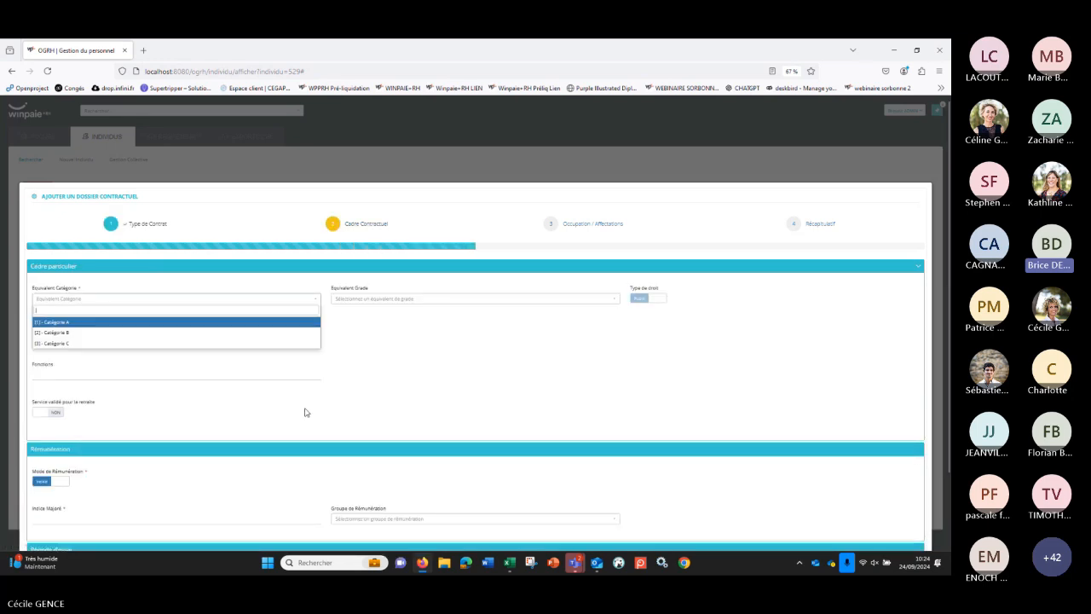
{"action": "left_click", "coordinate": [70, 320]}
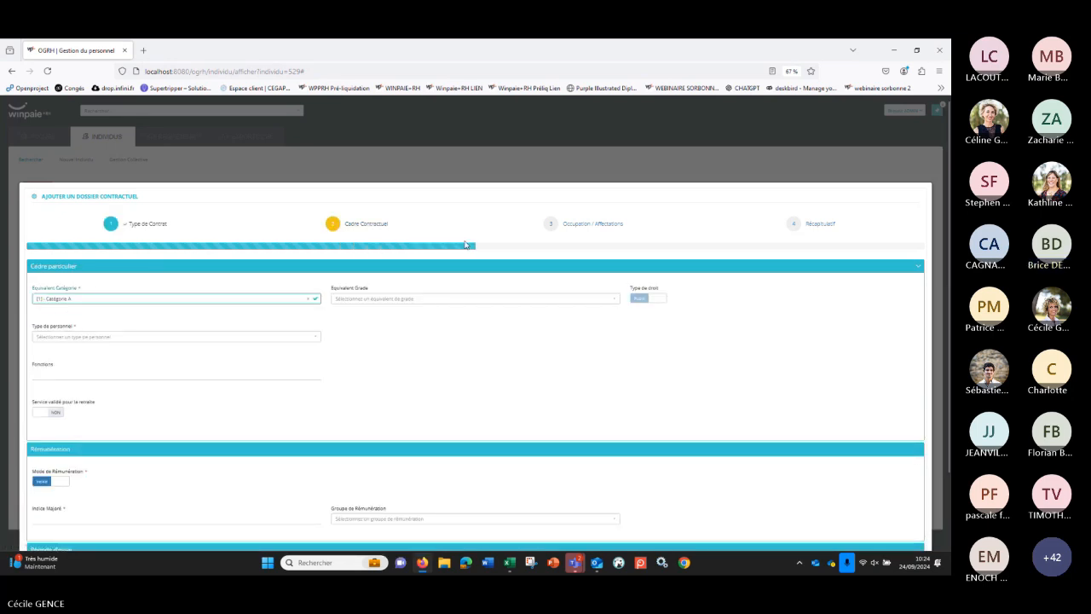
{"action": "left_click", "coordinate": [385, 302]}
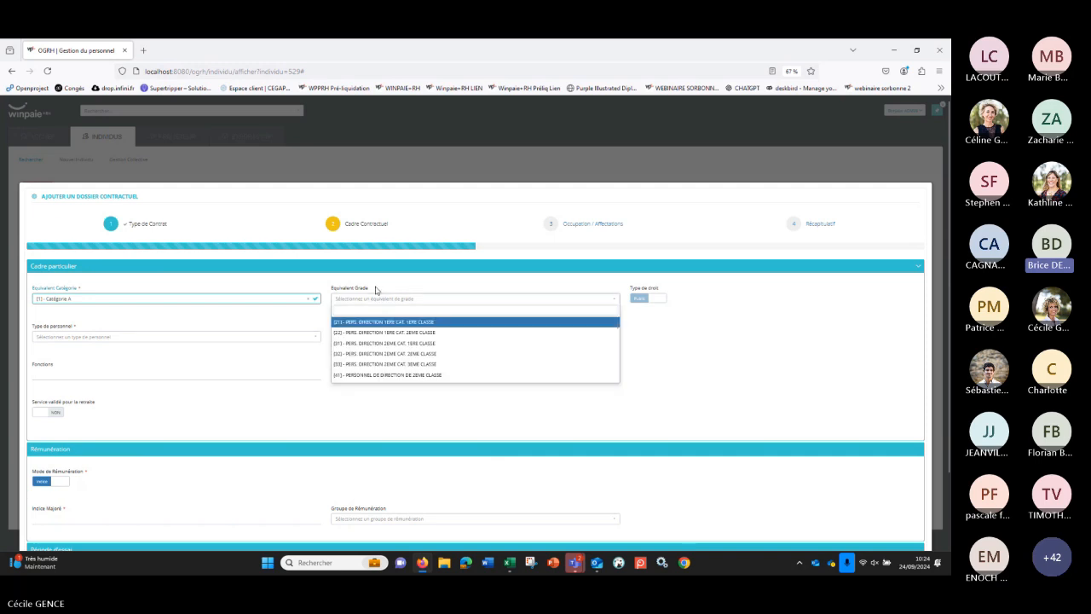
{"action": "type", "text": "ing"}
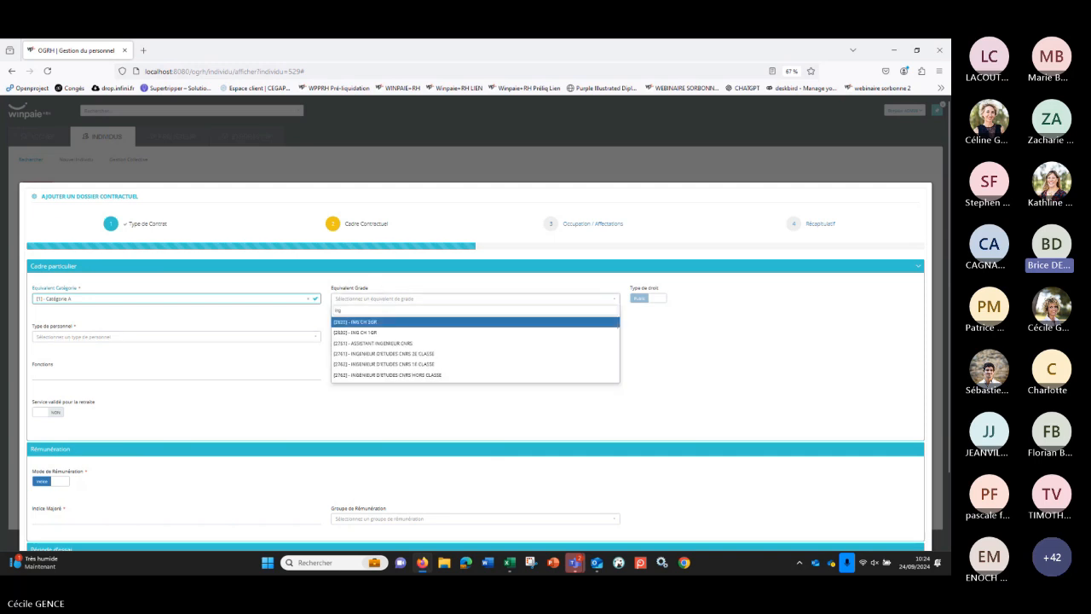
{"action": "type", "text": "enieu"}
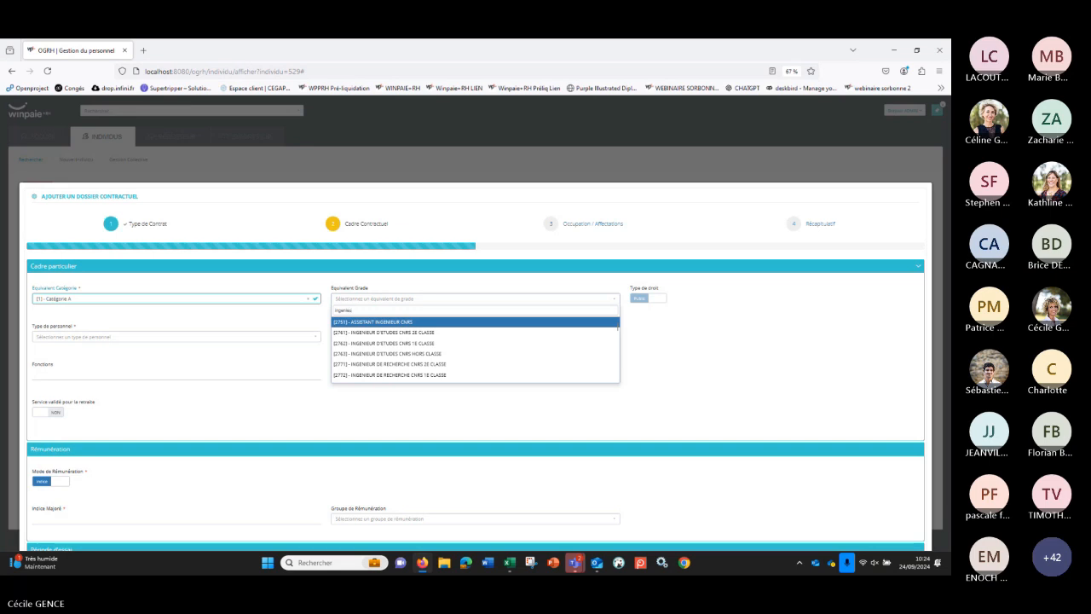
{"action": "type", "text": "r"}
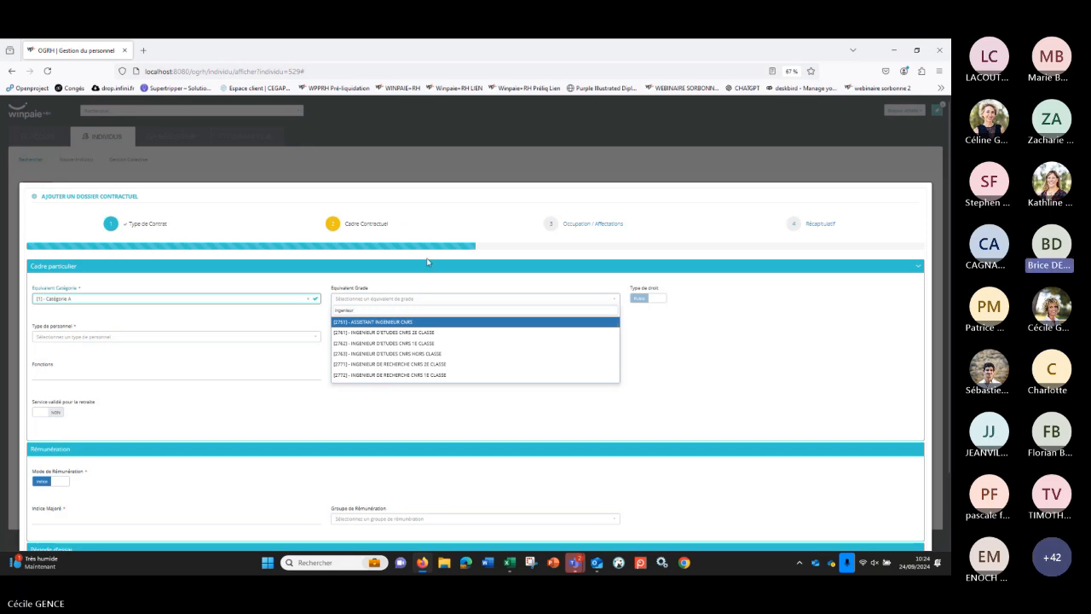
{"action": "left_click_drag", "start_coordinate": [616, 327], "coordinate": [619, 366]}
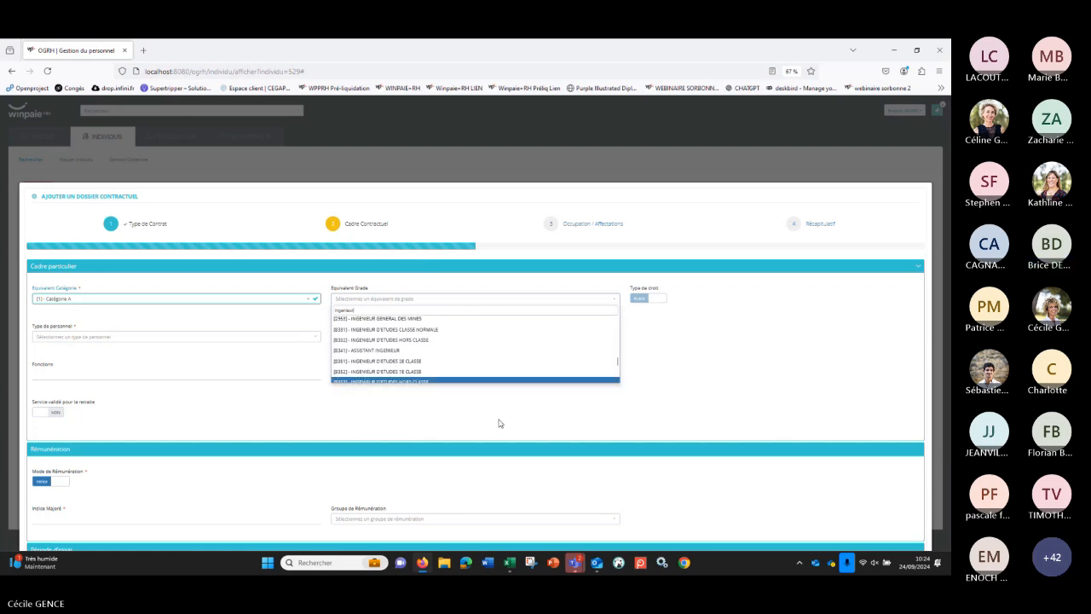
{"action": "left_click", "coordinate": [385, 352]}
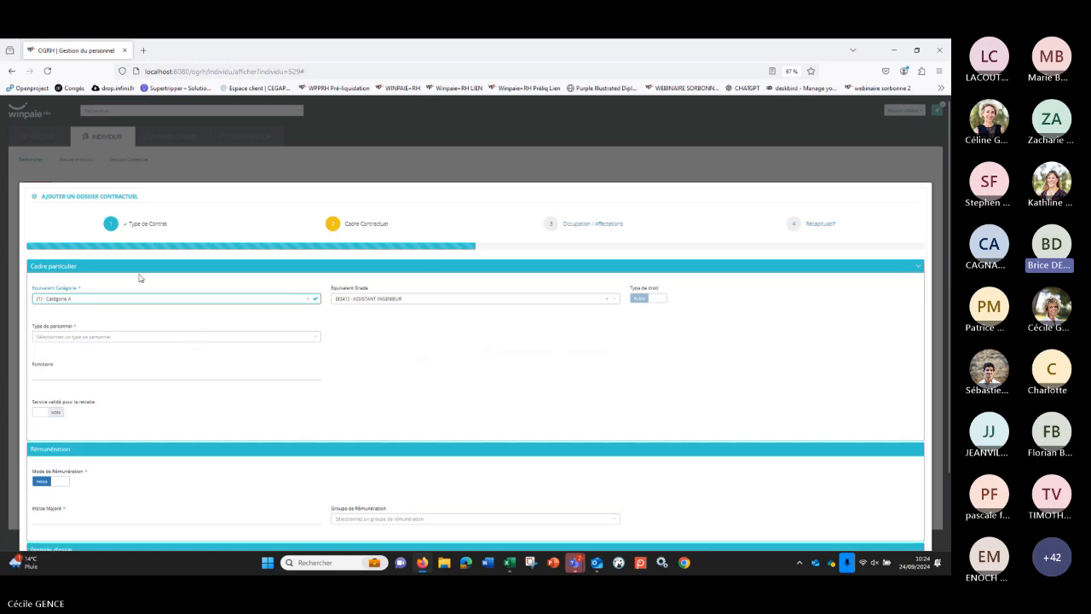
Step: Try personnel type Pers. ITRF with BAP J - Gestion et Pilotage and view the available FAP options
{"action": "left_click", "coordinate": [64, 341]}
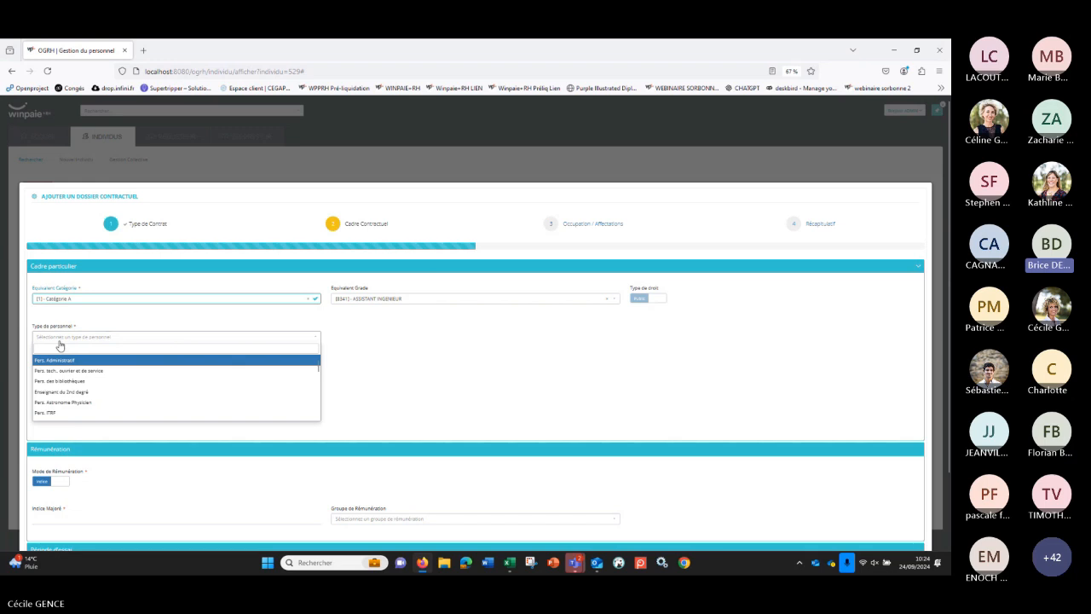
{"action": "left_click", "coordinate": [73, 413]}
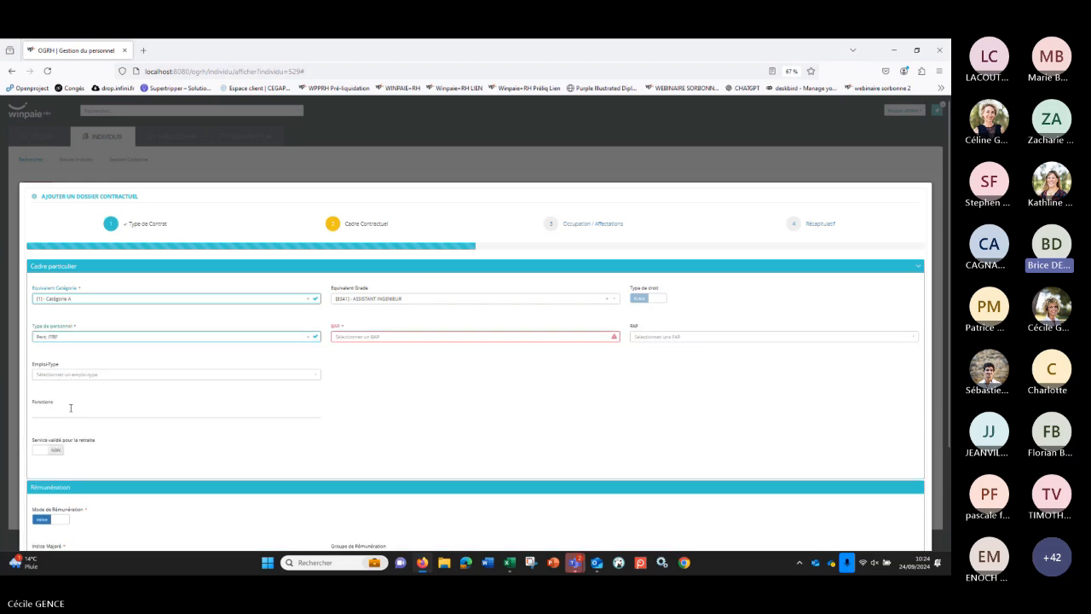
{"action": "left_click", "coordinate": [378, 339]}
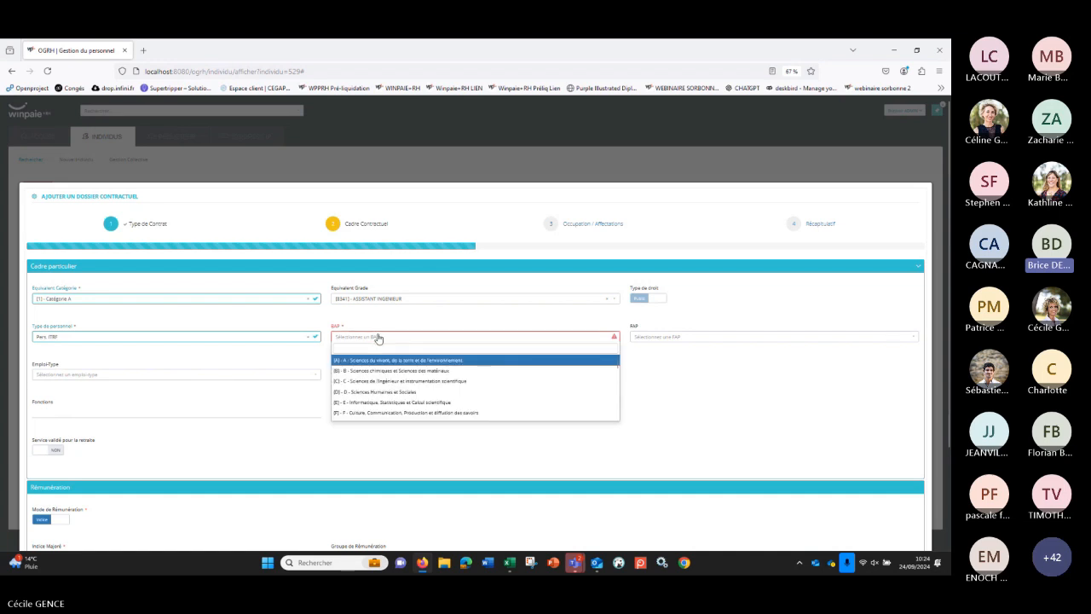
{"action": "type", "text": "j"}
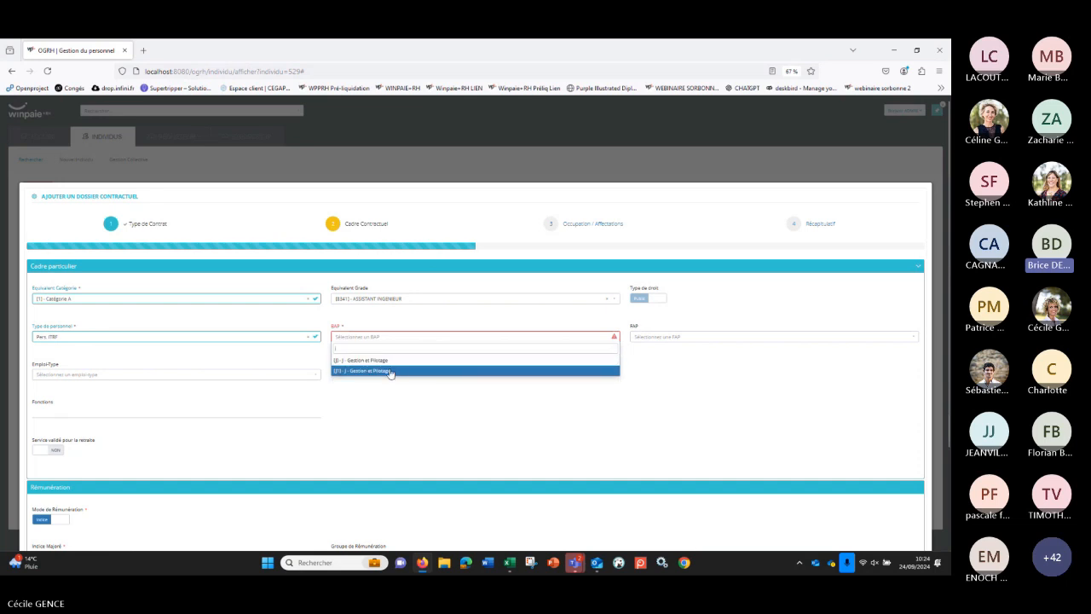
{"action": "left_click", "coordinate": [388, 360]}
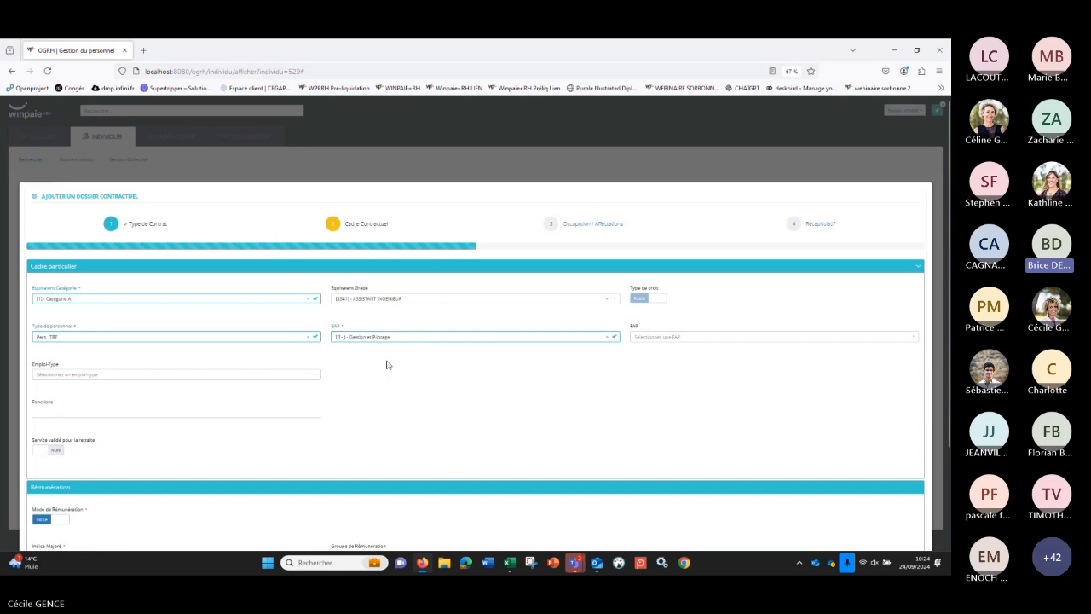
{"action": "left_click", "coordinate": [740, 344]}
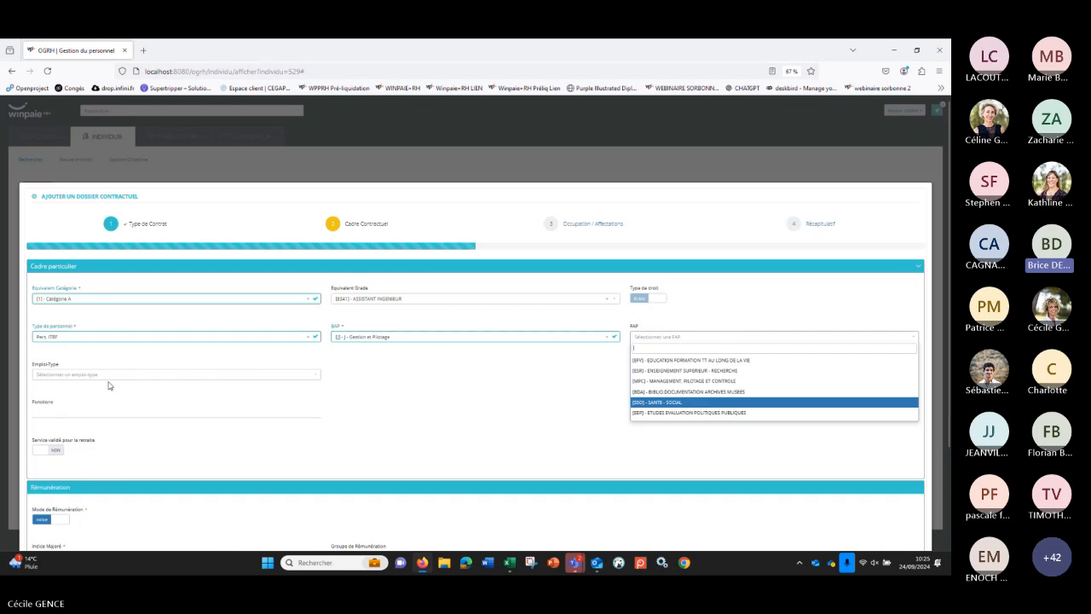
Step: Try personnel type Enseignants Chercheurs and view the available Section CNU options
{"action": "left_click", "coordinate": [104, 338]}
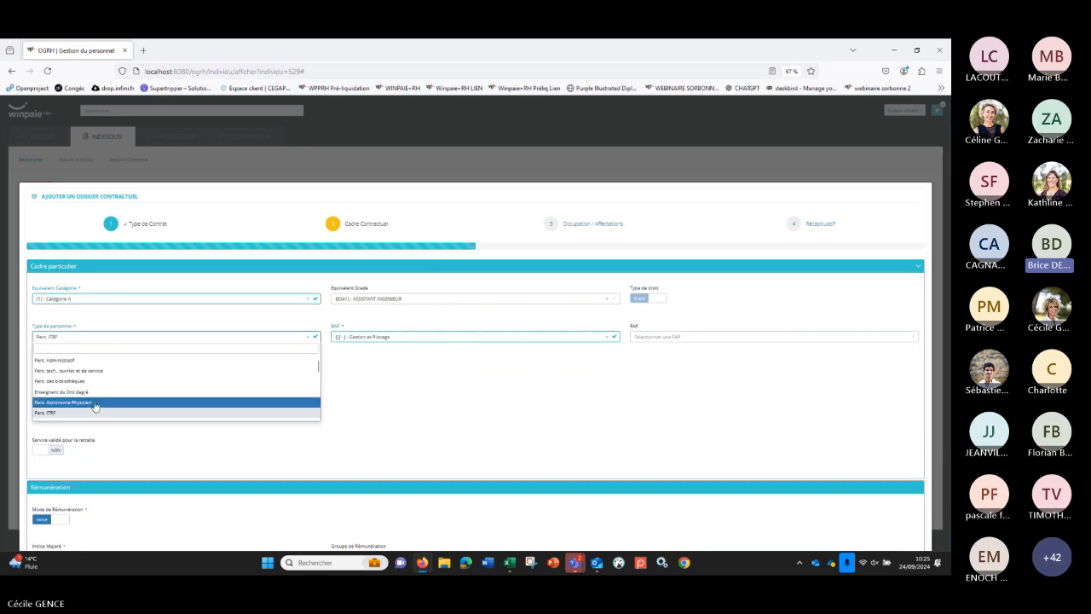
{"action": "scroll", "coordinate": [92, 401], "scroll_direction": "down", "scroll_amount": 4}
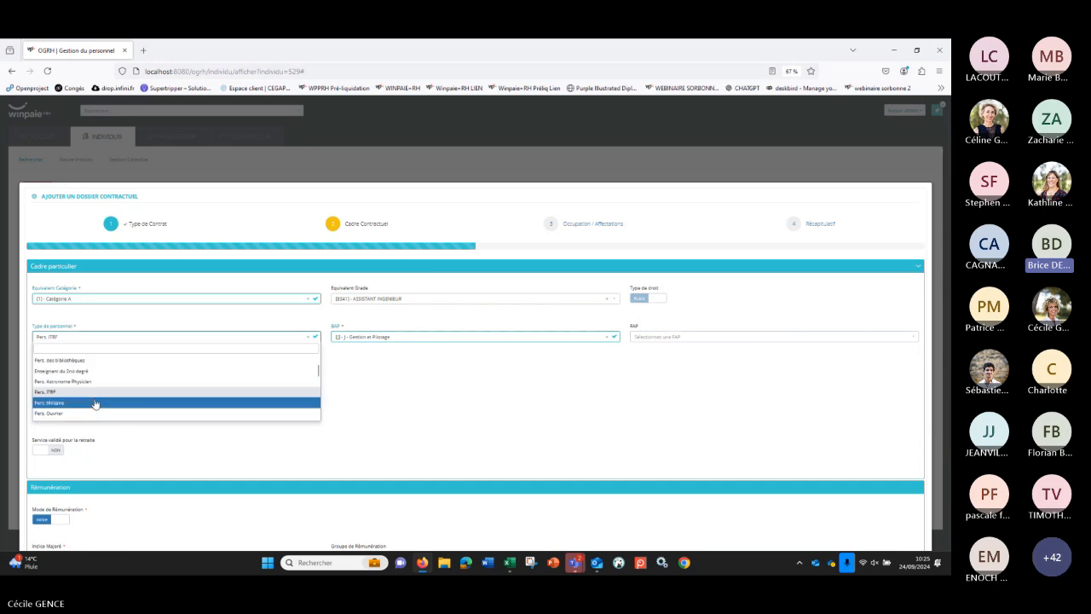
{"action": "scroll", "coordinate": [95, 400], "scroll_direction": "down", "scroll_amount": 1}
{"action": "left_click", "coordinate": [94, 397]}
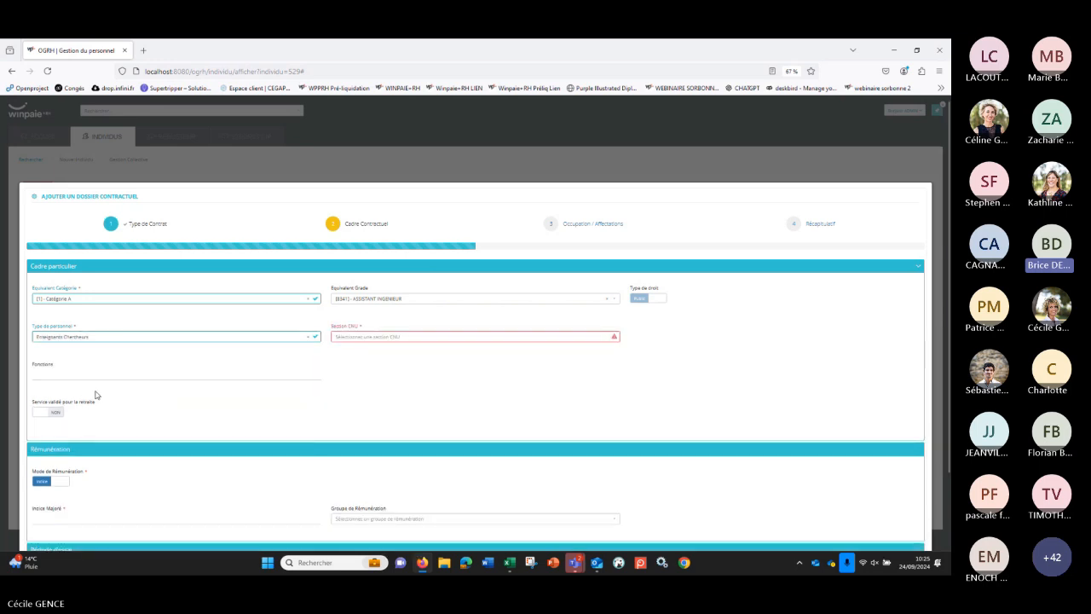
{"action": "left_click", "coordinate": [372, 339]}
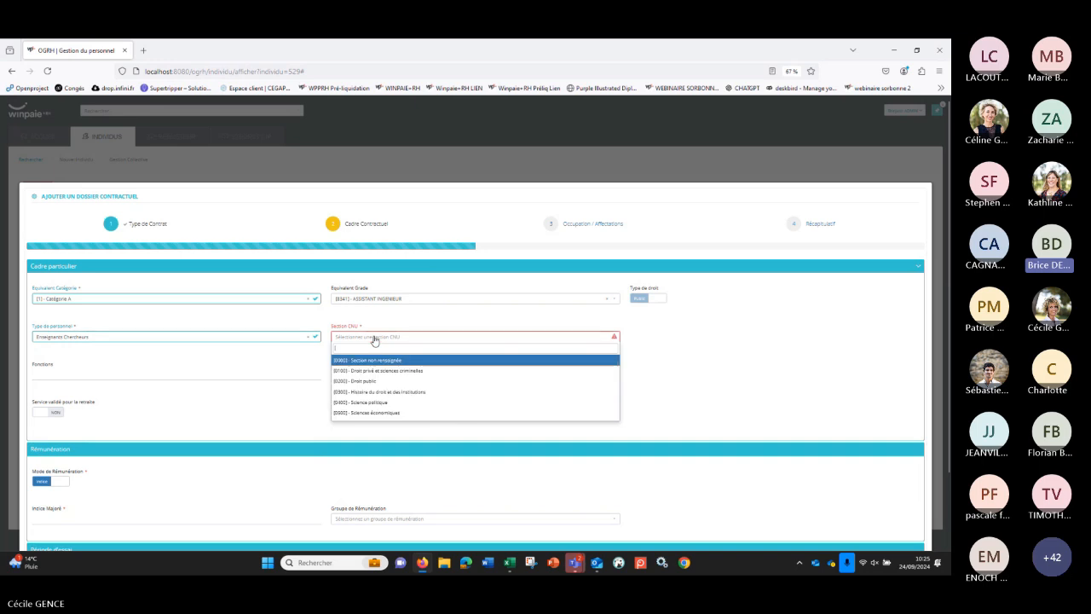
Step: Try Personnels fonction publique hospitalière as the Type de personnel
{"action": "left_click", "coordinate": [100, 337]}
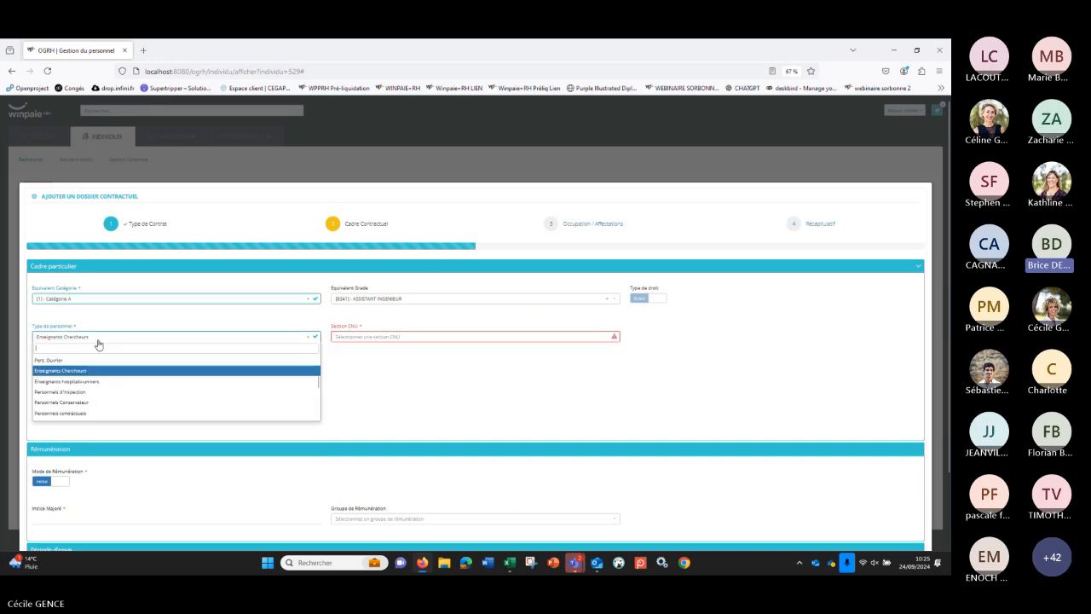
{"action": "scroll", "coordinate": [170, 392], "scroll_direction": "down", "scroll_amount": 4}
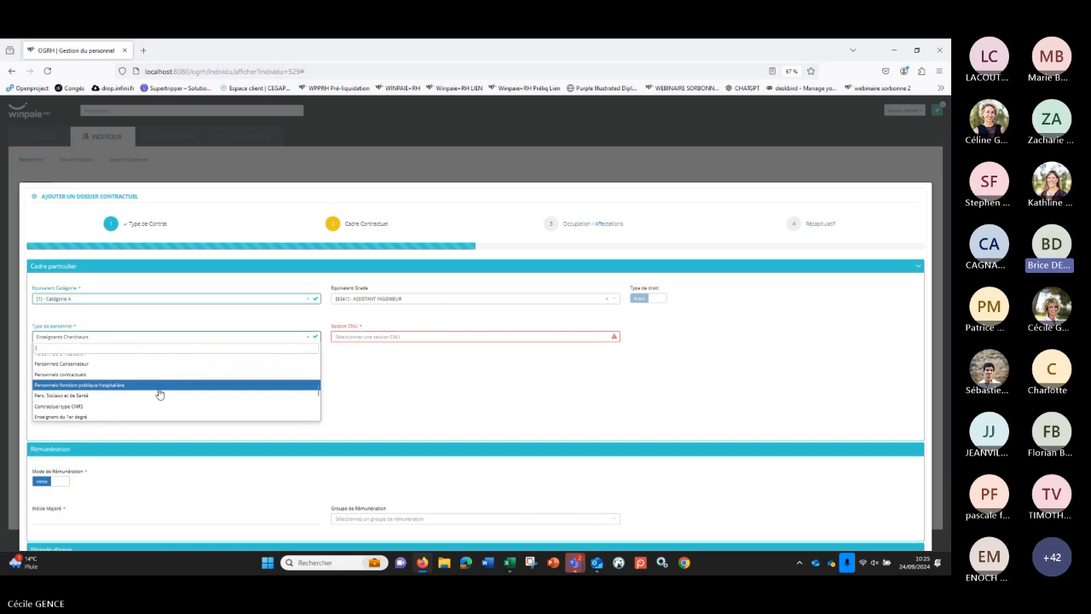
{"action": "left_click", "coordinate": [154, 385]}
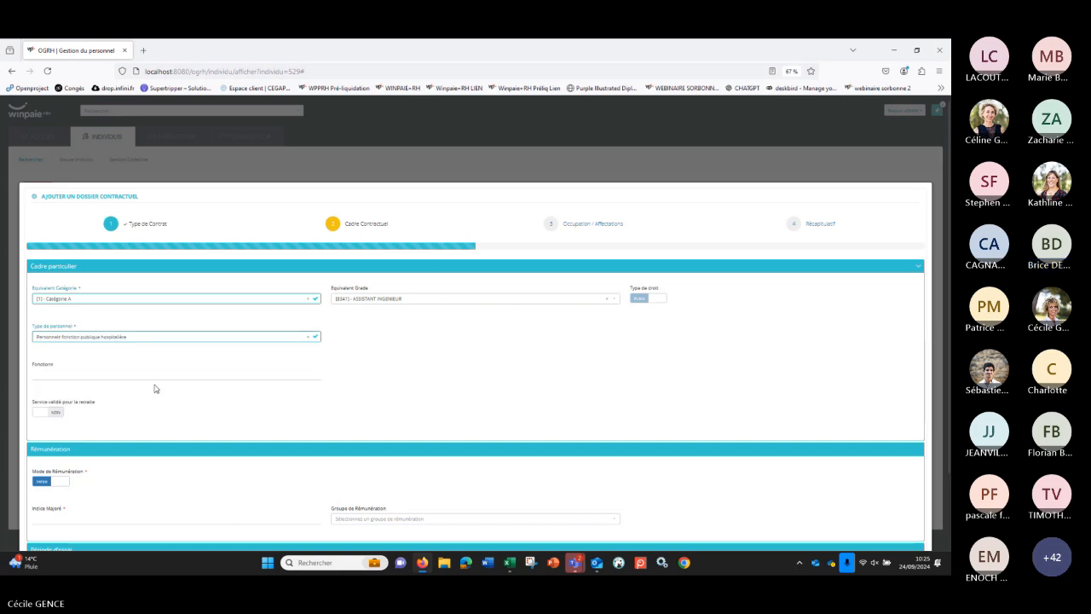
Step: Set Type de personnel to Enseignants hospitalo-univers. and Discipline HU to MÉDECINE D'URGENCE
{"action": "left_click", "coordinate": [130, 342]}
{"action": "scroll", "coordinate": [124, 365], "scroll_direction": "down", "scroll_amount": 2}
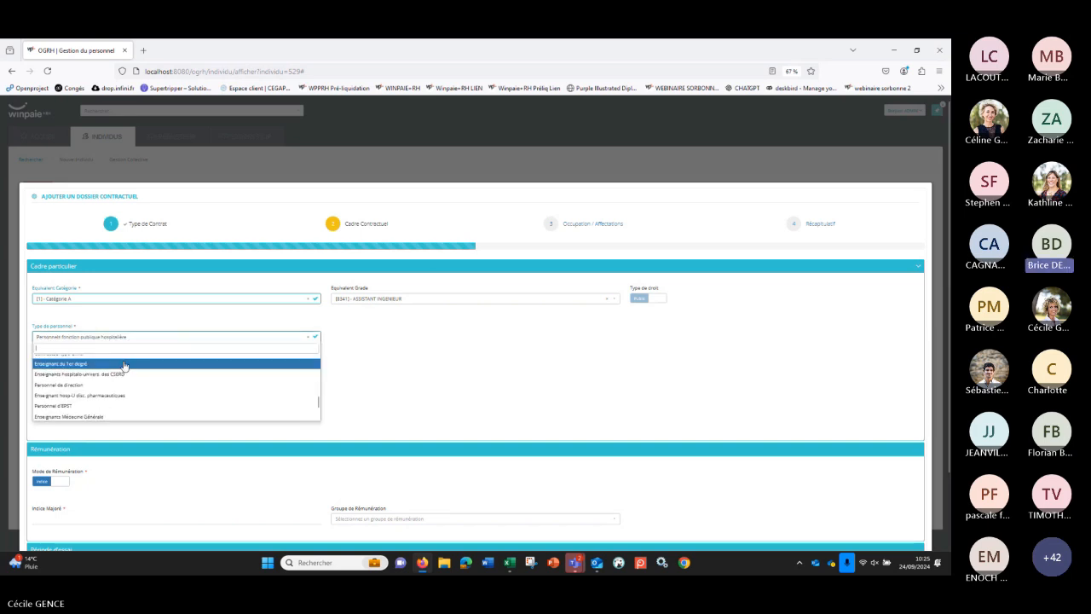
{"action": "scroll", "coordinate": [124, 366], "scroll_direction": "down", "scroll_amount": 1}
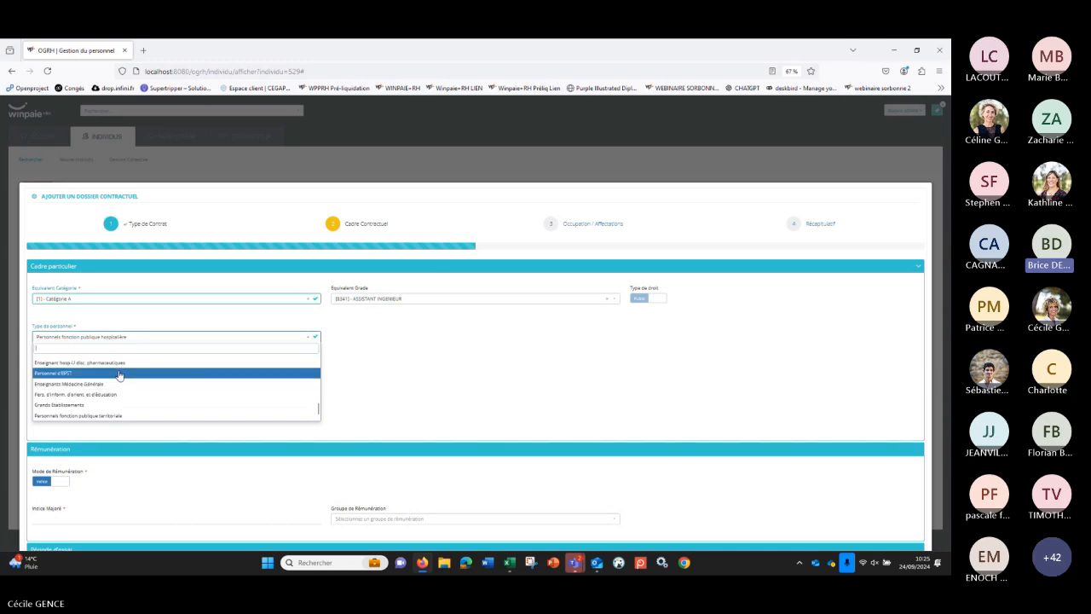
{"action": "type", "text": "h"}
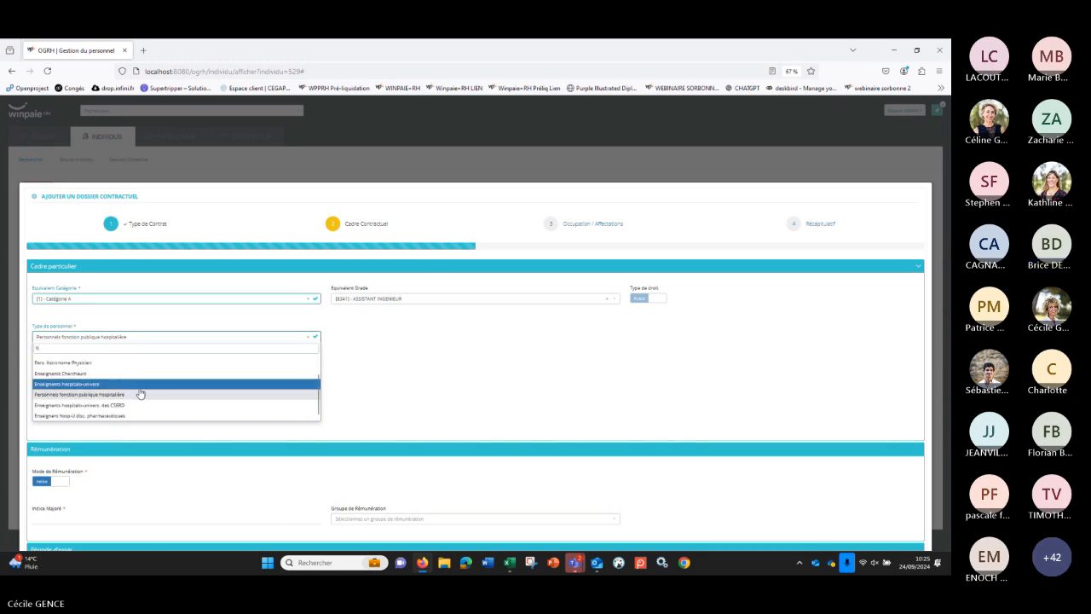
{"action": "type", "text": "ô"}
{"action": "key", "text": "BackSpace"}
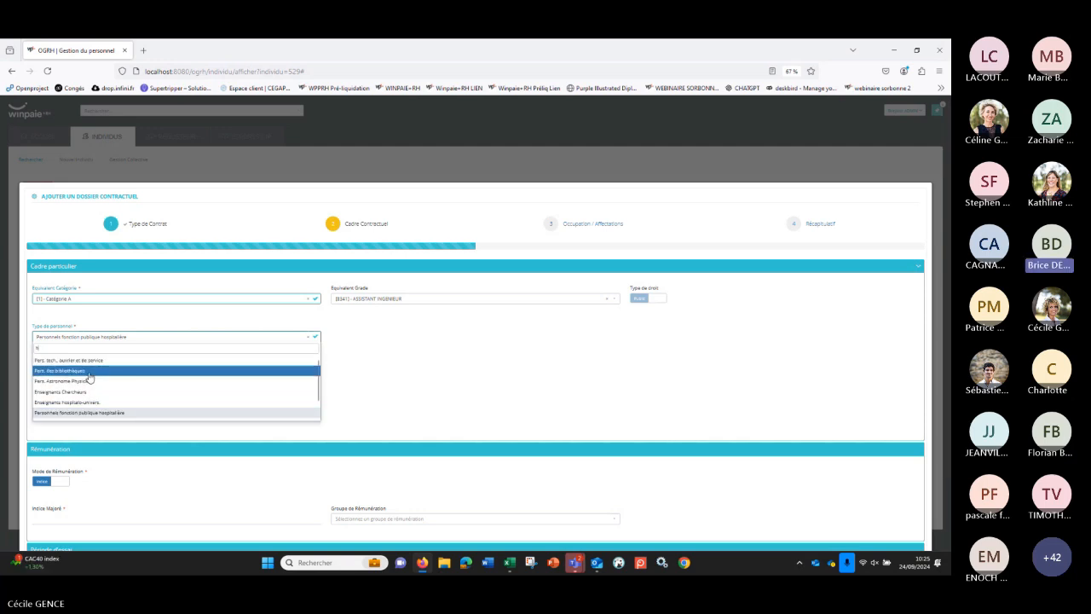
{"action": "left_click", "coordinate": [98, 404]}
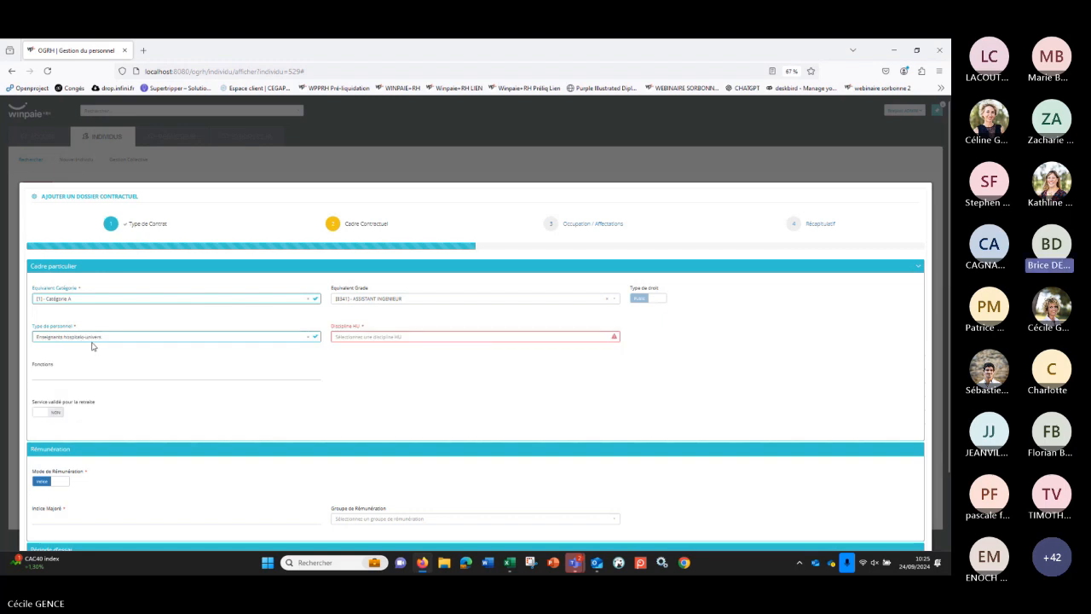
{"action": "left_click", "coordinate": [342, 339]}
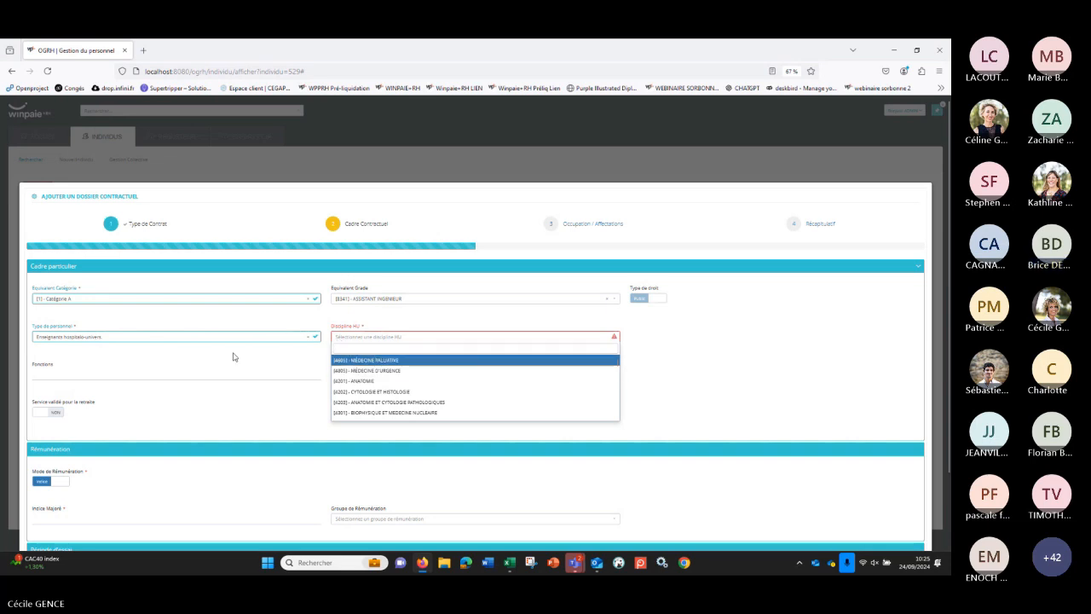
{"action": "left_click", "coordinate": [406, 371]}
{"action": "scroll", "coordinate": [395, 372], "scroll_direction": "down", "scroll_amount": 2}
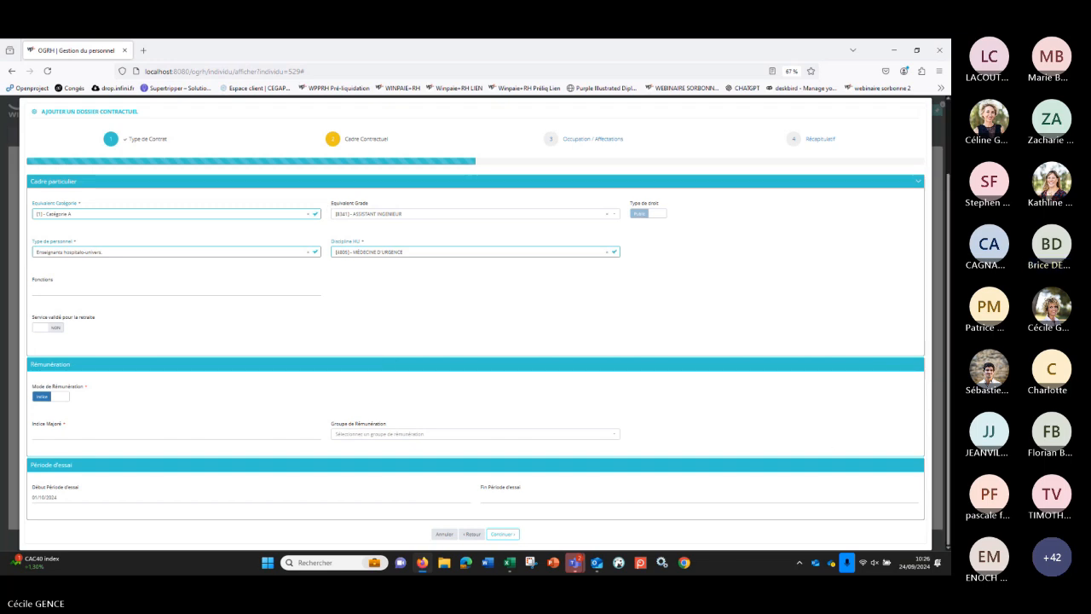
{"action": "mouse_move", "coordinate": [578, 568]}
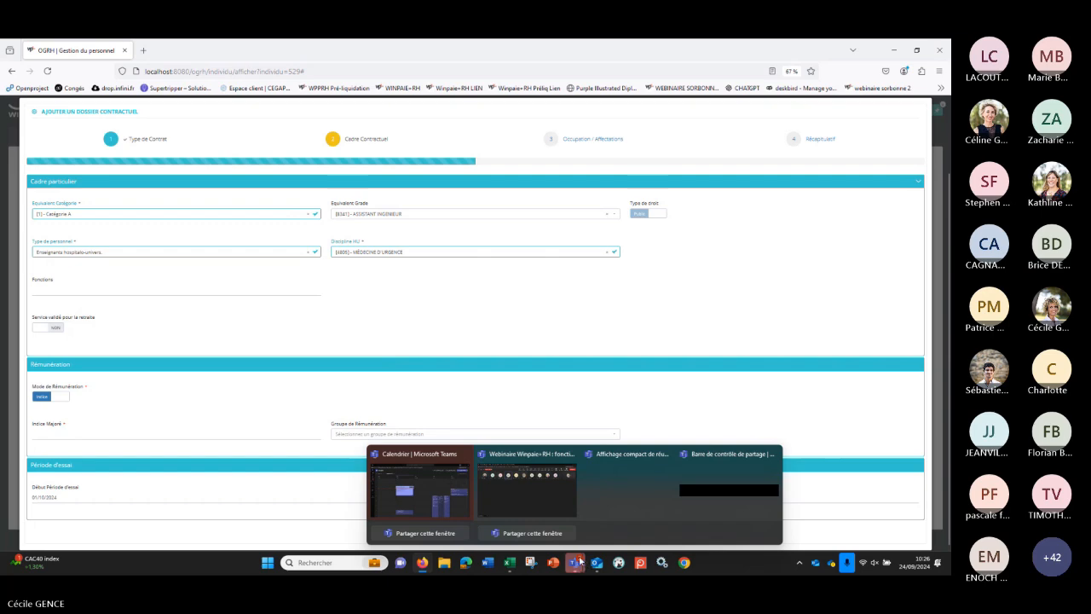